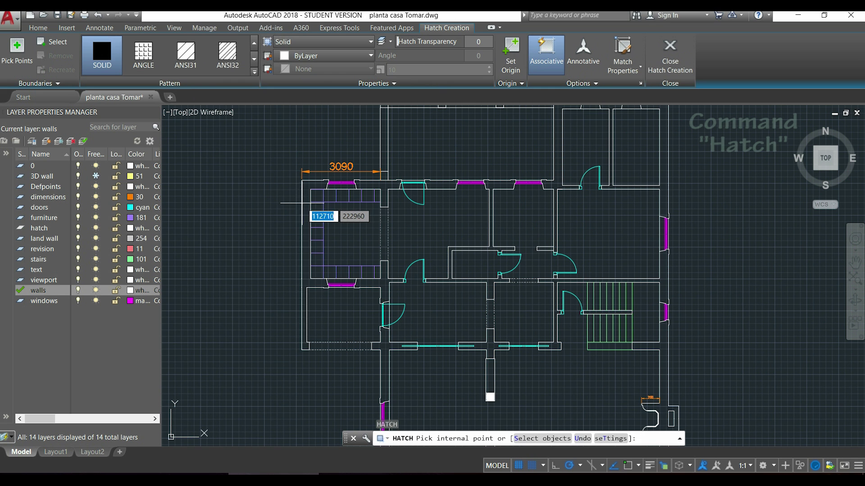
Fill the wall segments around the upper-left room of the floor plan with a solid hatch.
click(306, 211)
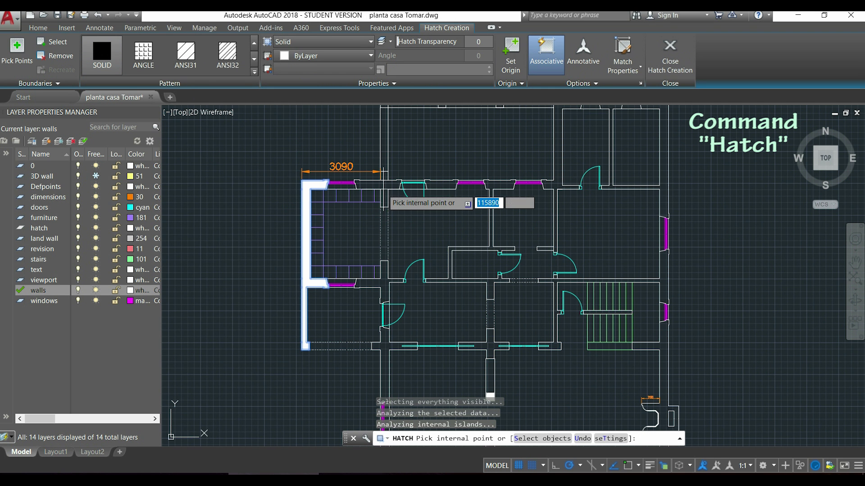
scroll(383, 204, up, 2)
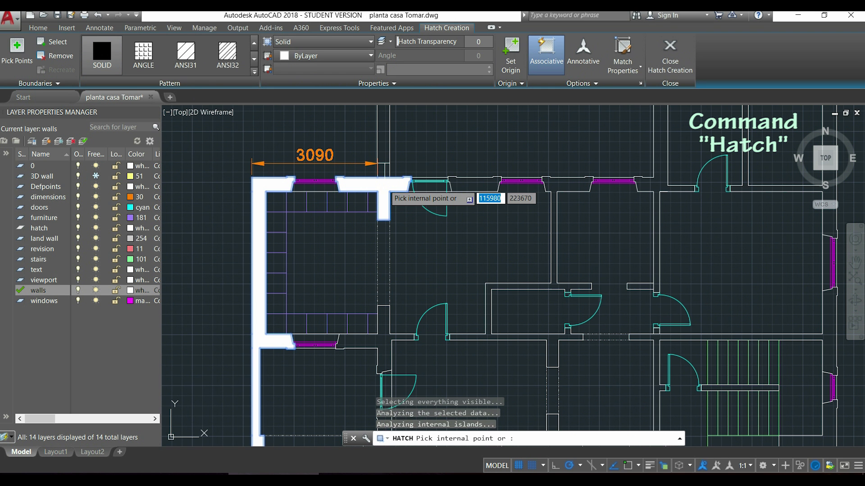
click(473, 185)
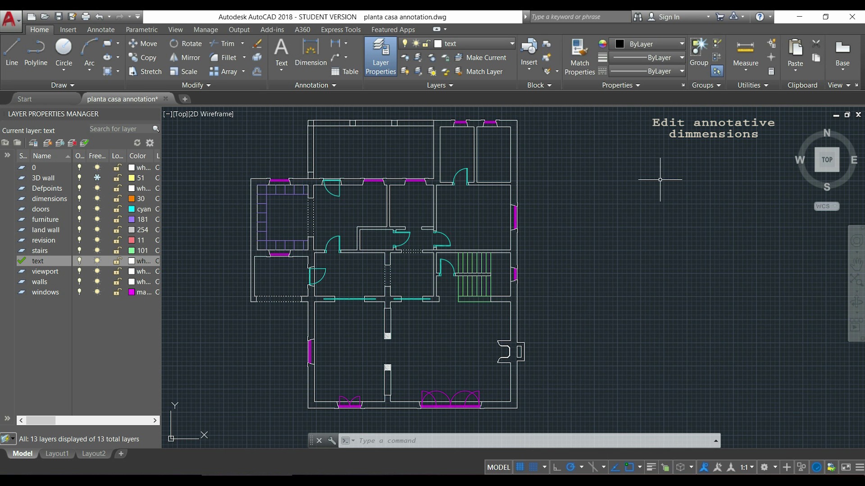
Review the text height and arrow size settings of the Annotative dimension style, then close the Dimension Style Manager.
click(97, 35)
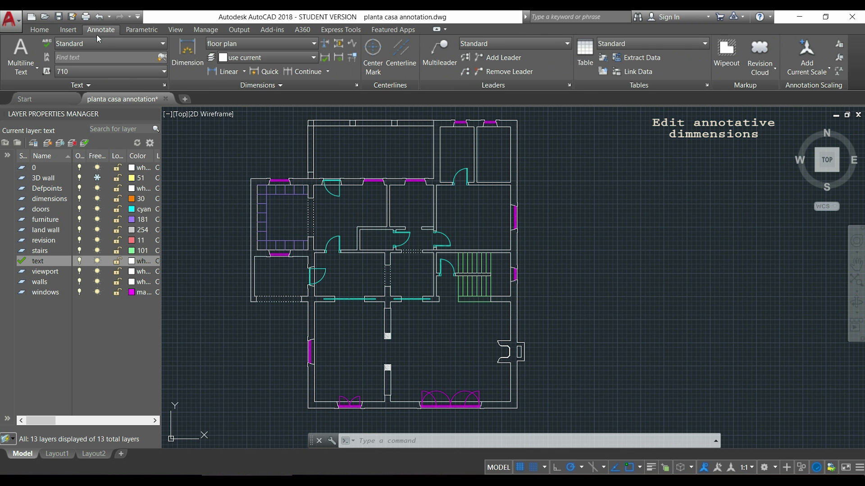
click(356, 86)
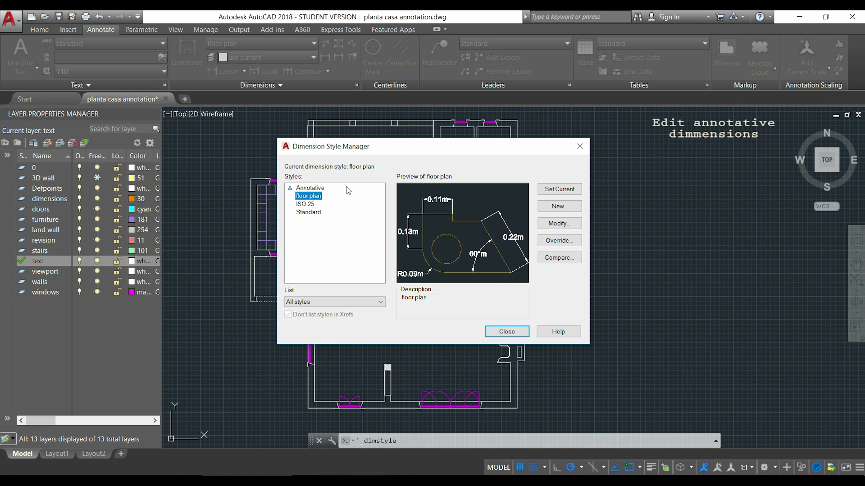
click(320, 190)
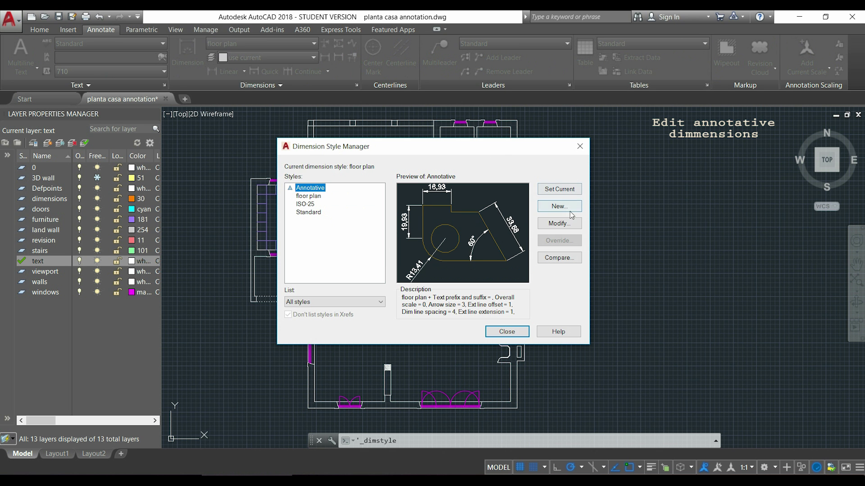
click(559, 223)
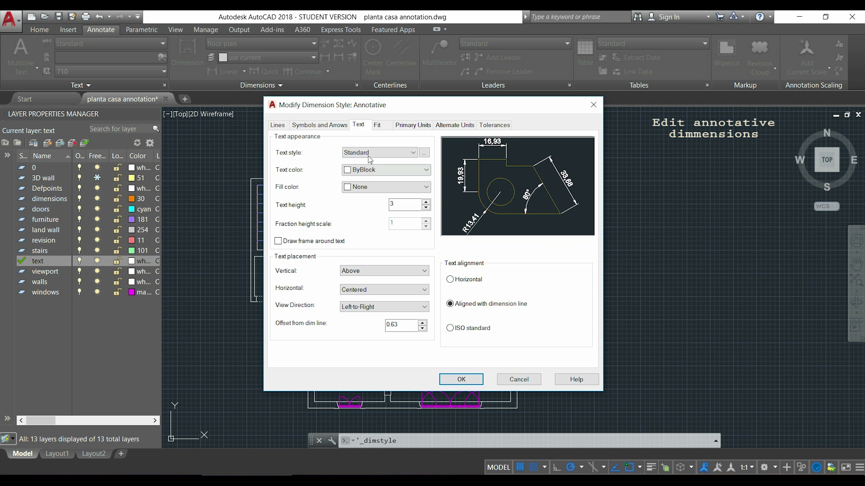
click(330, 126)
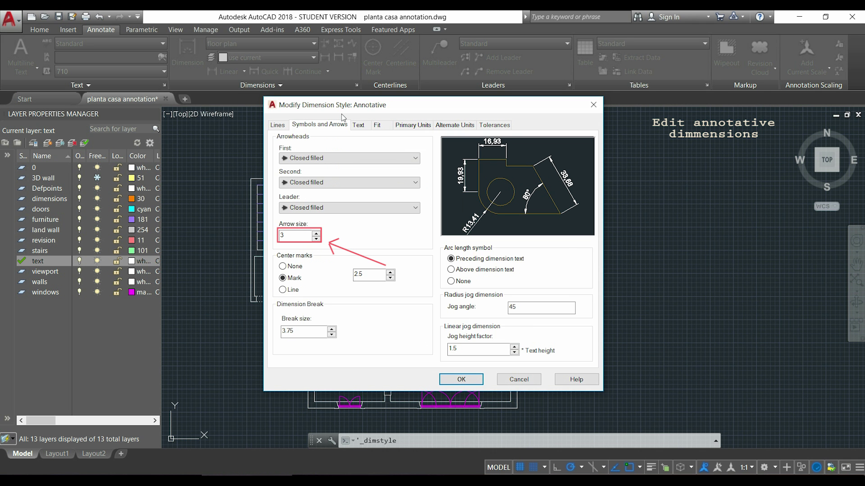
click(460, 379)
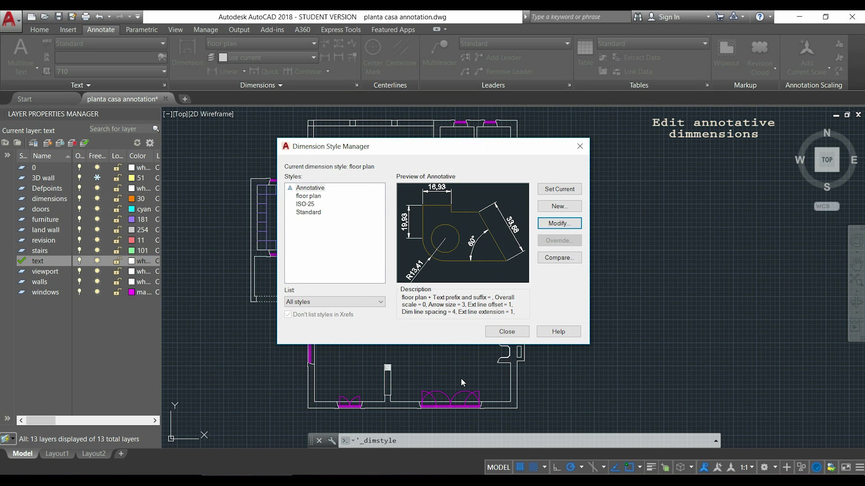
click(512, 332)
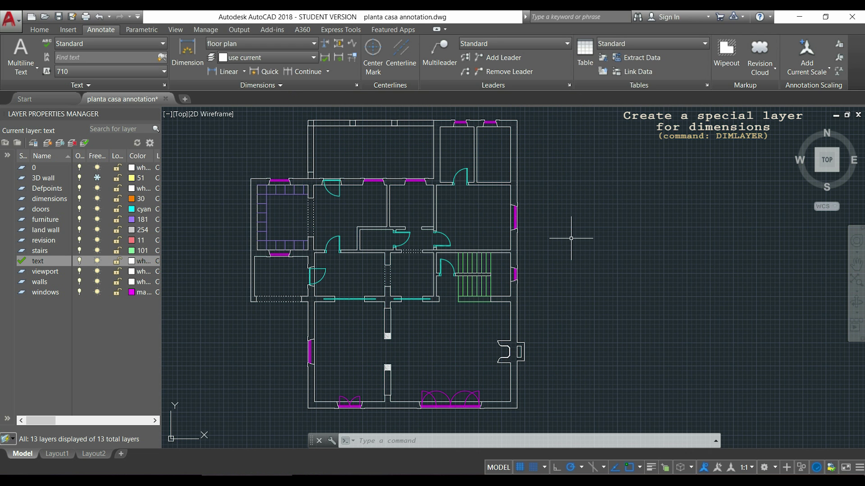
Set DIMLAYER to the dimensions layer and the annotation scale to 1:100.
text(dim)
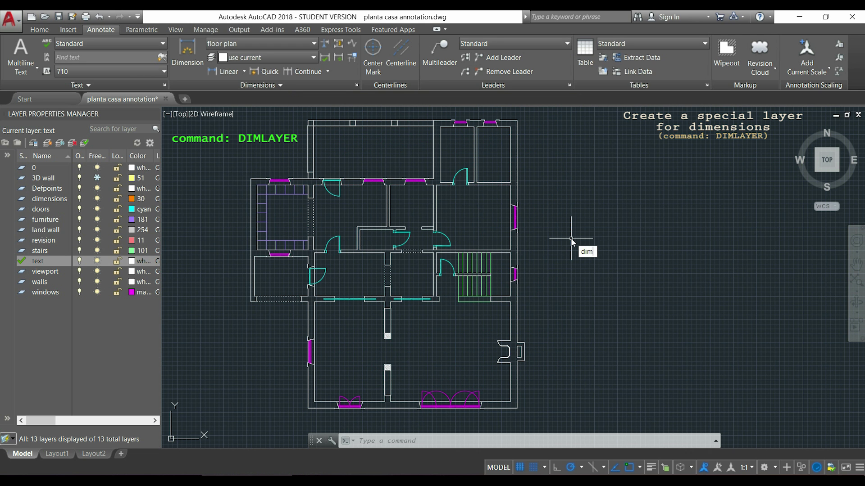
text(layer)
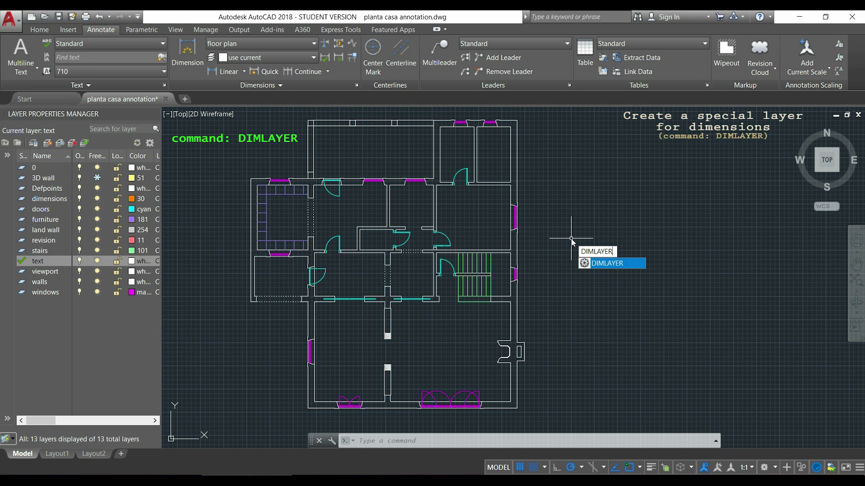
key(Return)
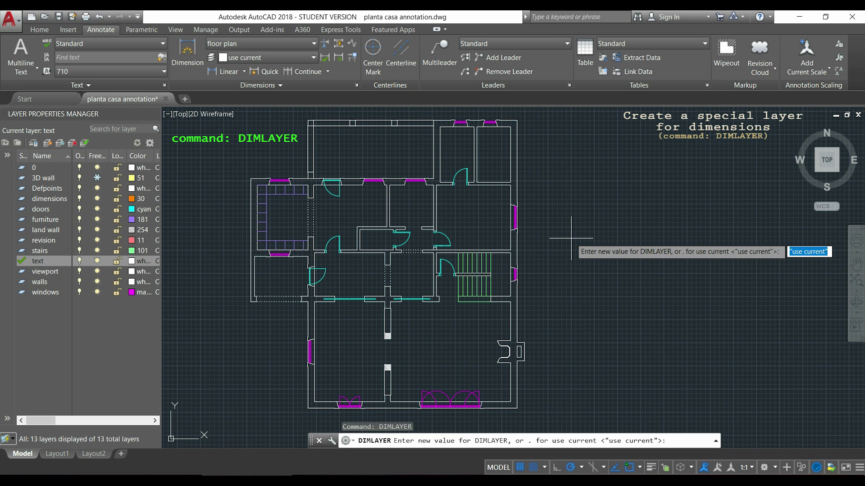
text(di)
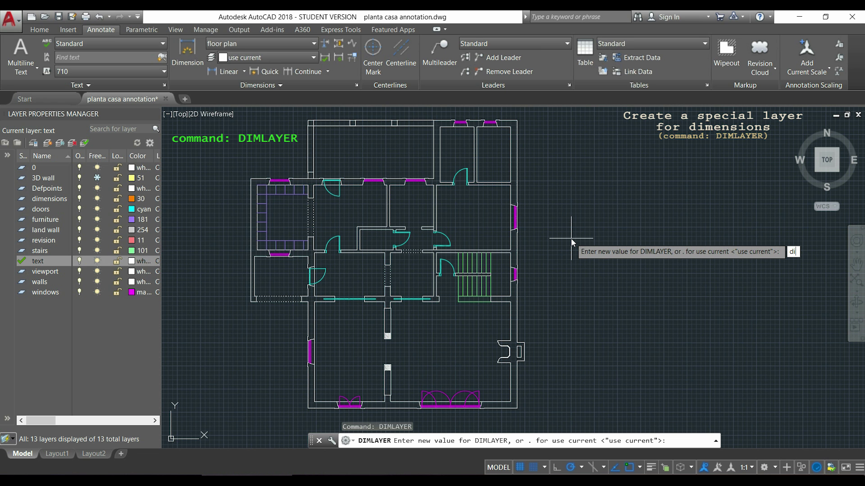
text(mensions)
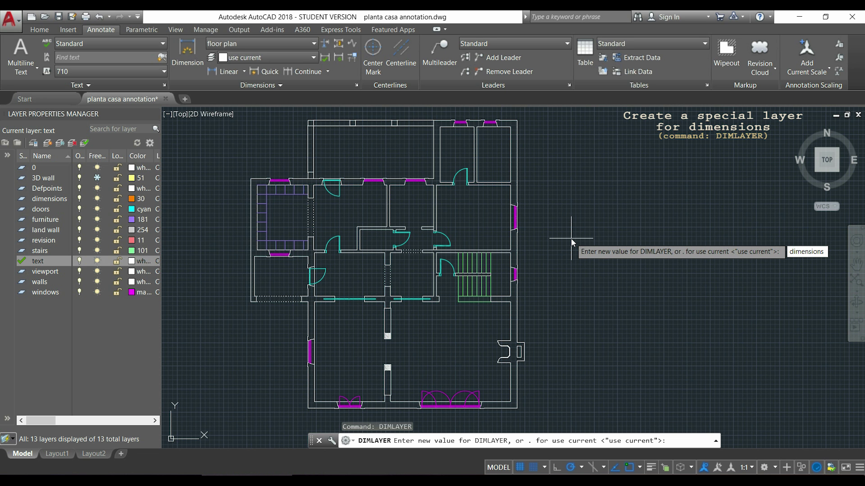
key(Return)
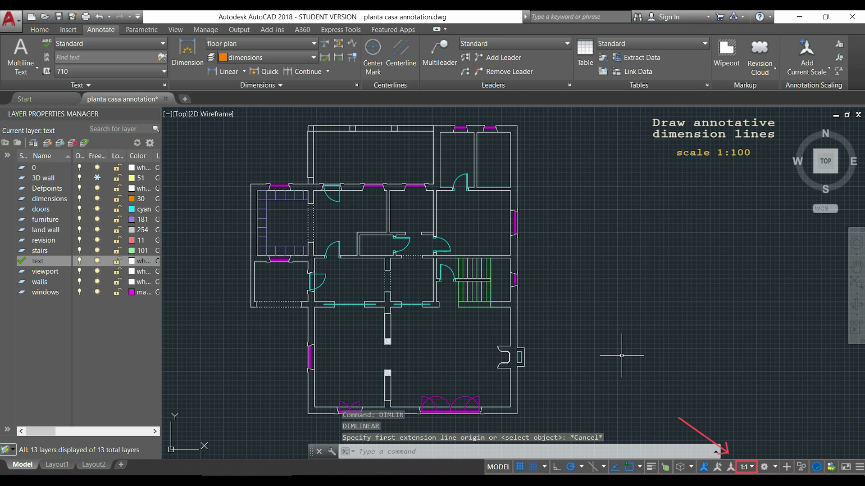
click(749, 468)
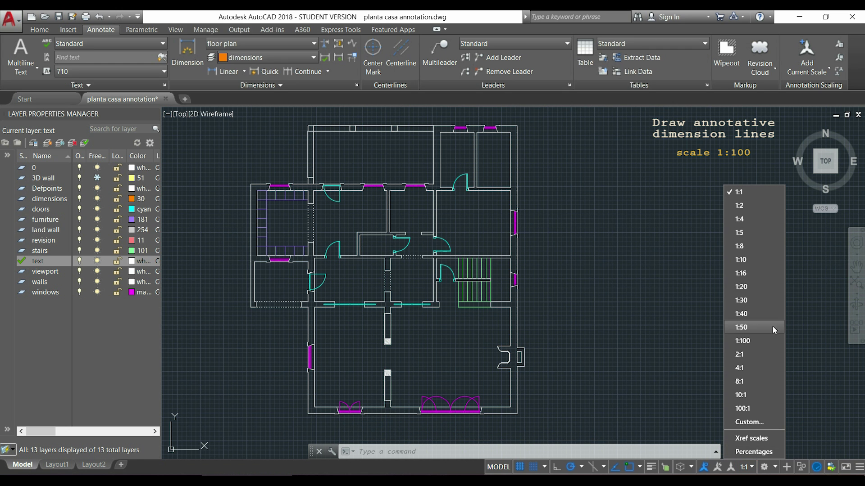
click(763, 340)
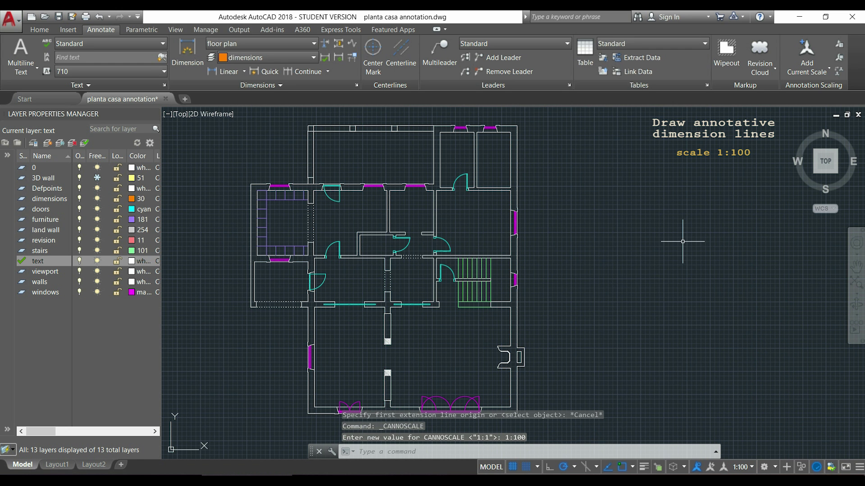
Try a linear dimension in the floor plan style along the upper-left room's top exterior wall.
text(dimlin)
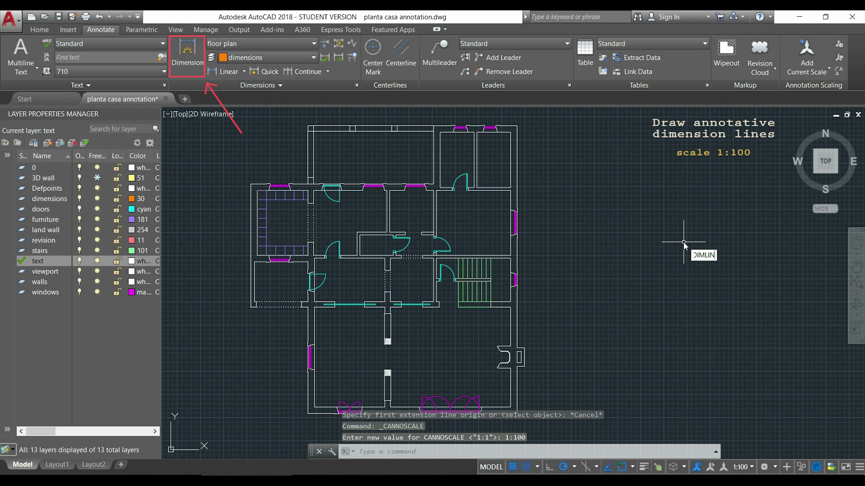
key(Return)
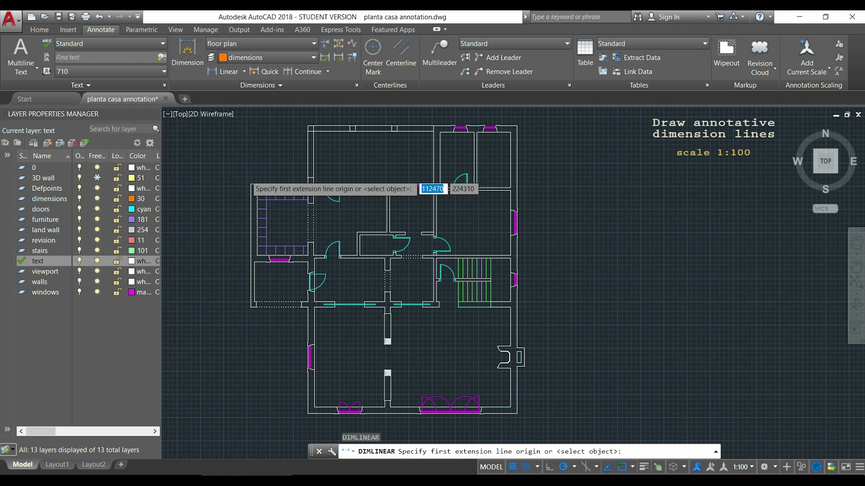
scroll(246, 177, up, 5)
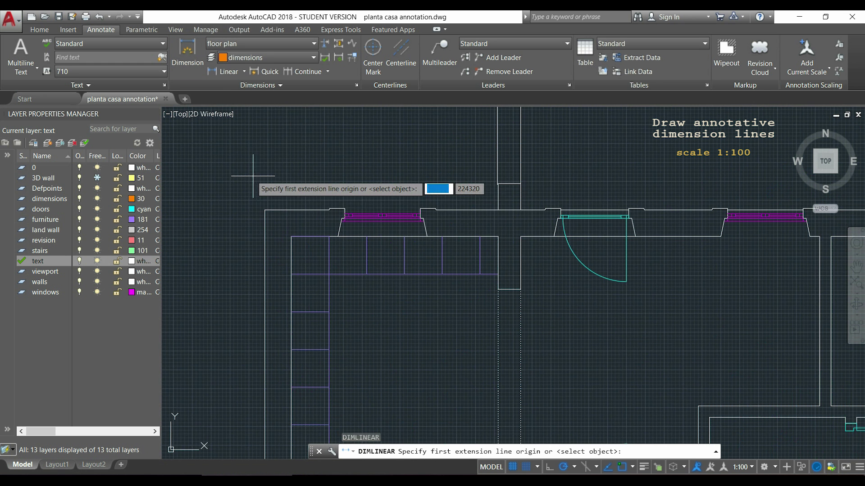
click(265, 210)
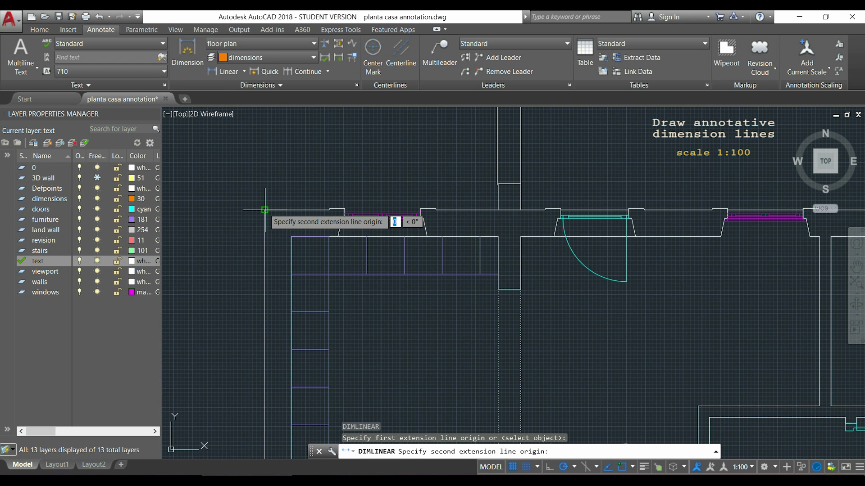
click(497, 210)
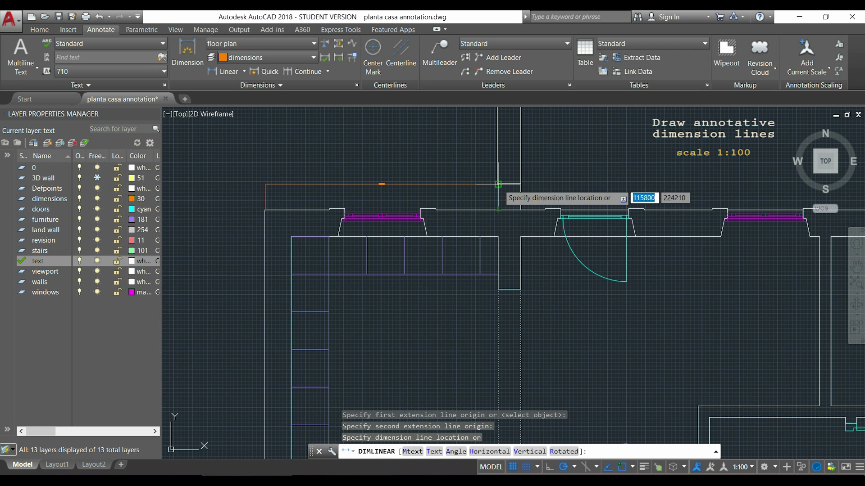
click(498, 184)
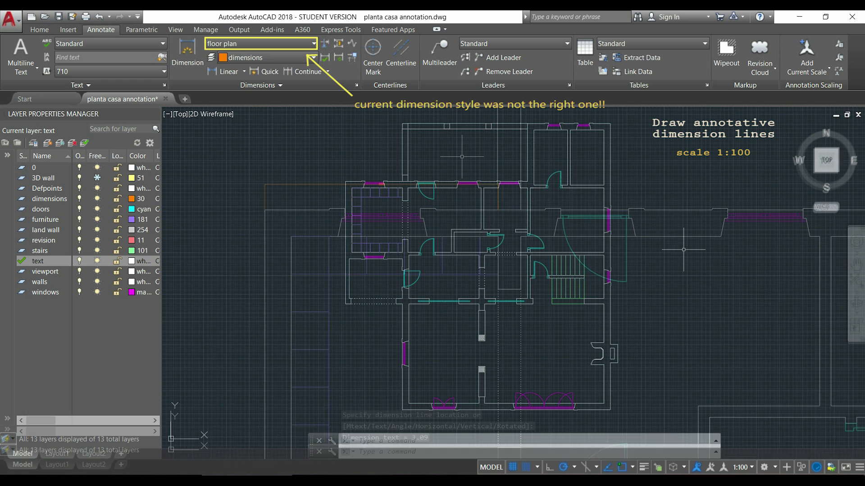
Start a linear dimension and make Annotative the current dimension style.
text(mli)
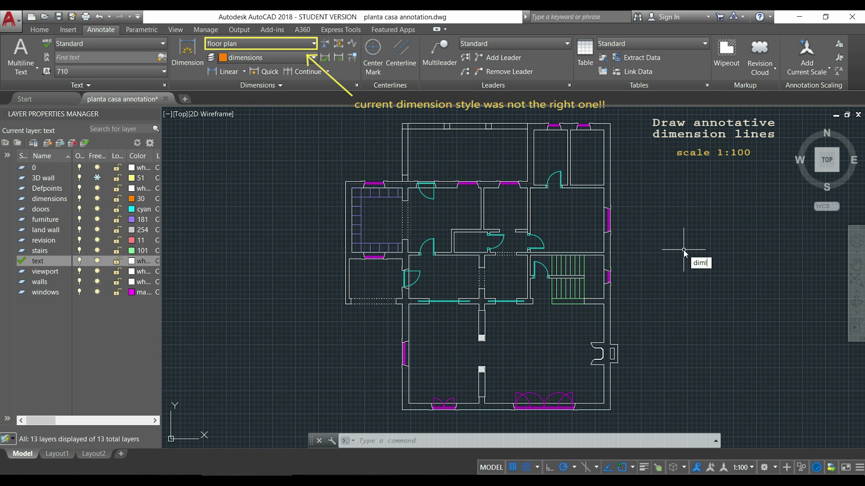
key(Return)
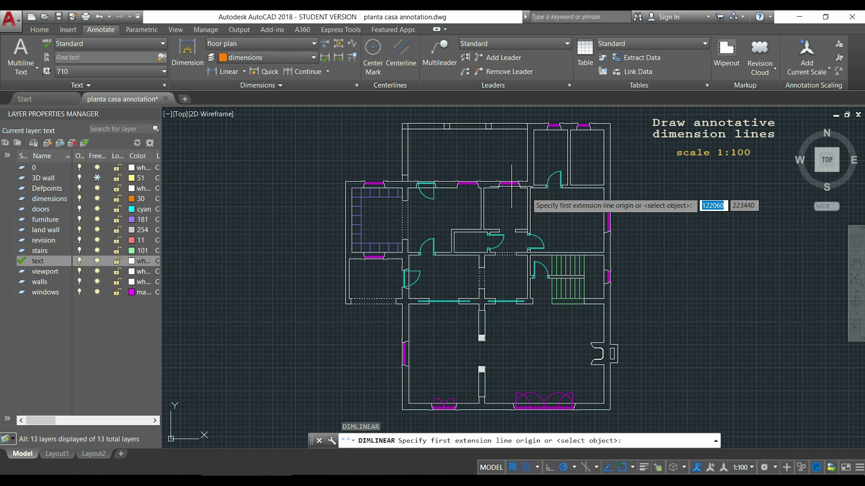
click(312, 44)
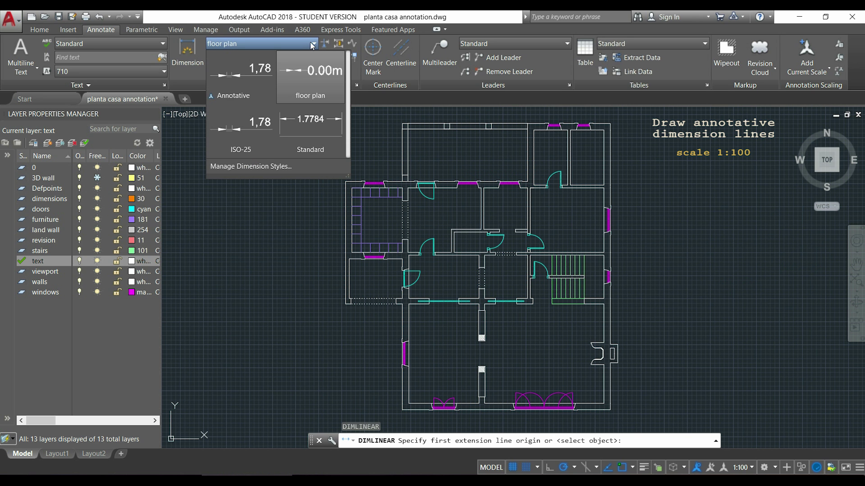
click(258, 81)
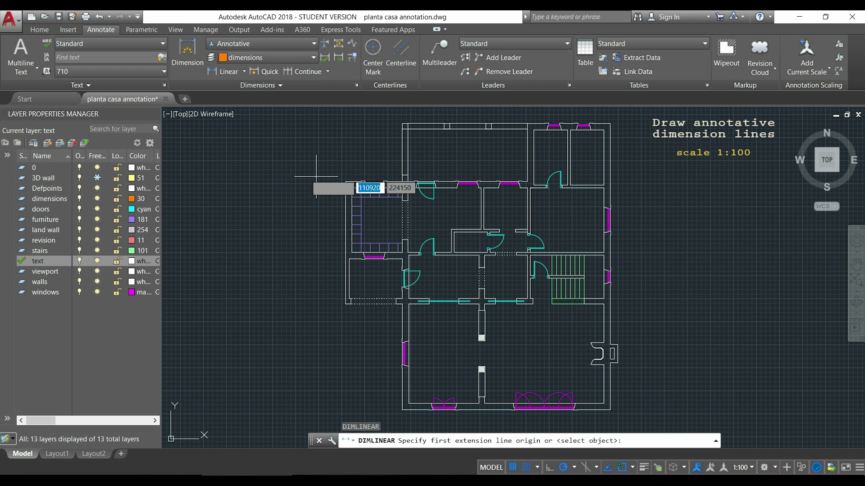
Dimension the upper-left room's top exterior wall from its outer corner to the projecting wall, with the dimension line just above the wall.
scroll(344, 179, up, 2)
scroll(345, 179, up, 3)
click(349, 190)
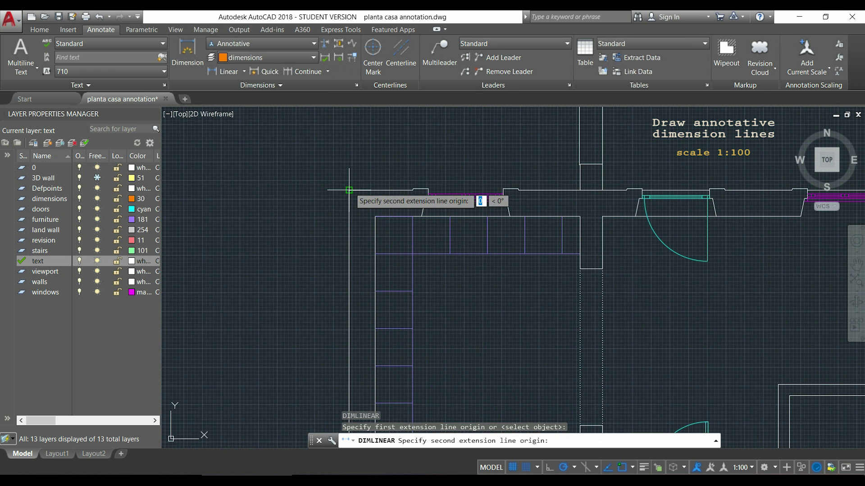
click(579, 190)
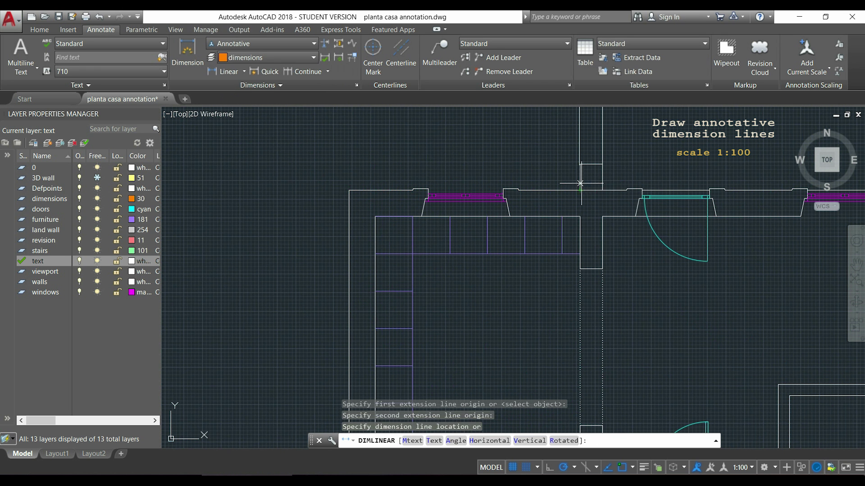
click(580, 164)
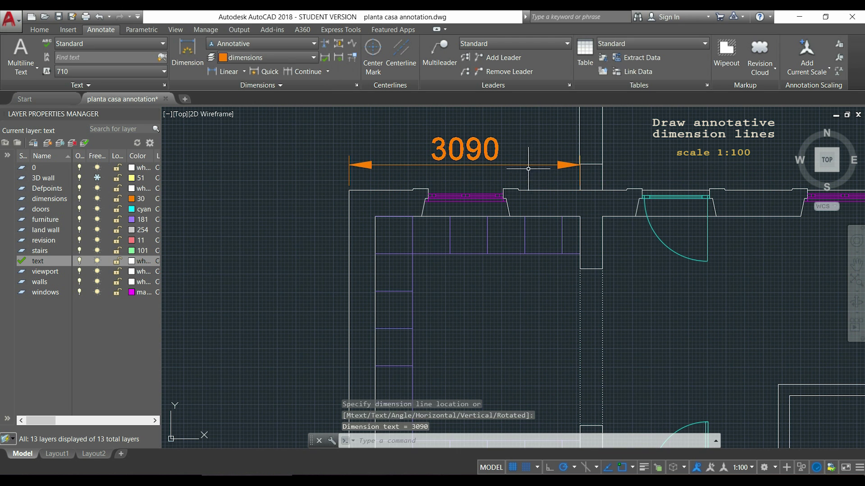
Dimension the top exterior wall of the two upper-right rooms from corner to corner, with the dimension line just above the wall.
scroll(287, 187, down, 6)
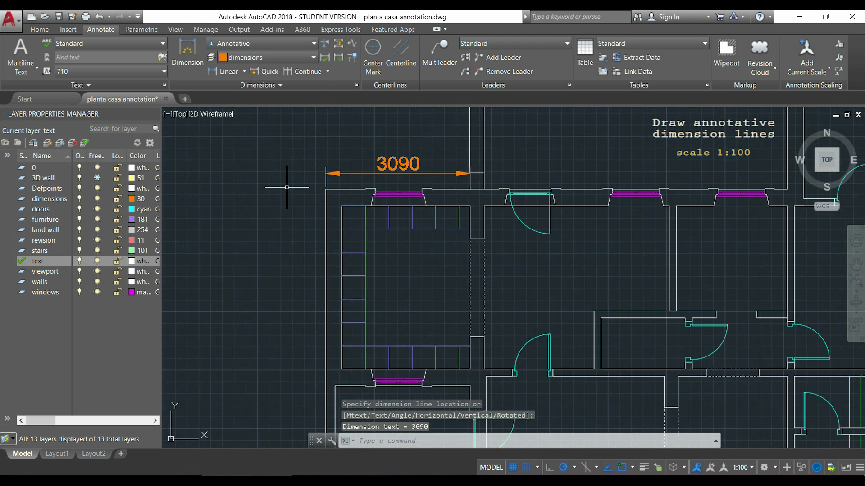
middle_drag(288, 184, 262, 169)
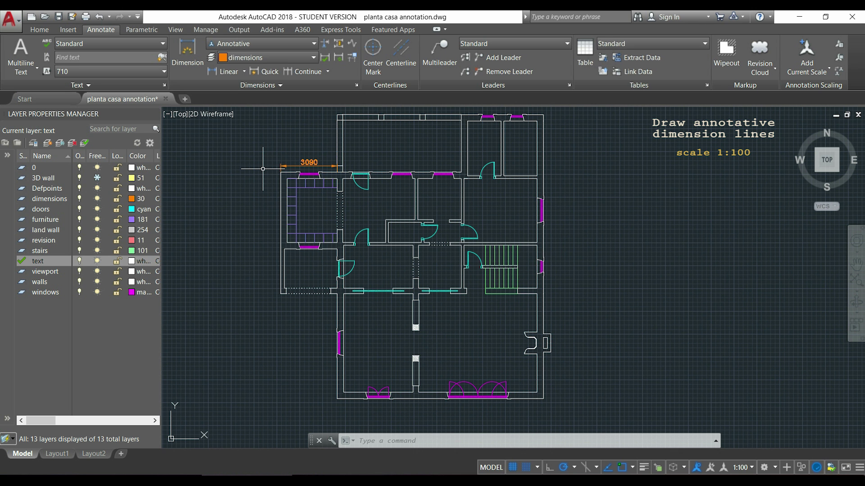
middle_drag(262, 169, 263, 184)
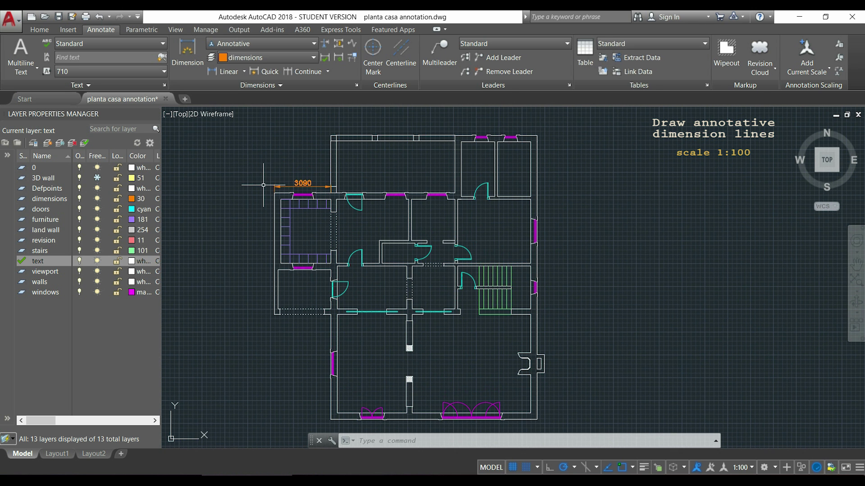
key(space)
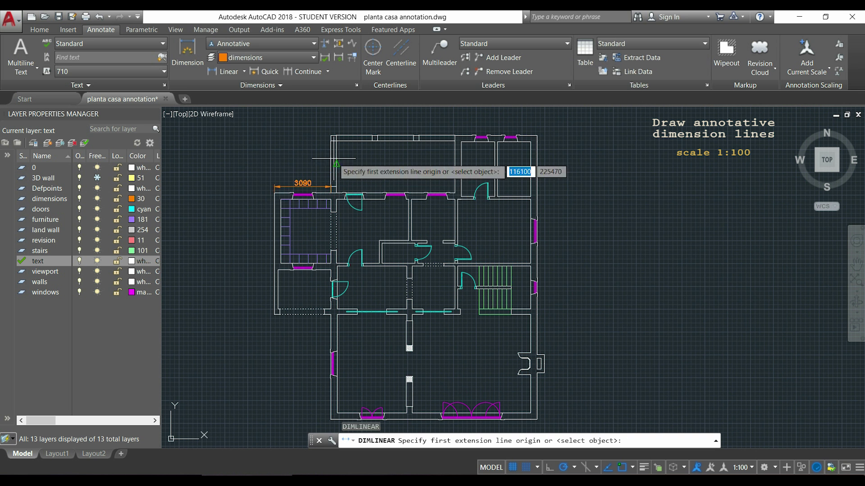
scroll(495, 123, up, 6)
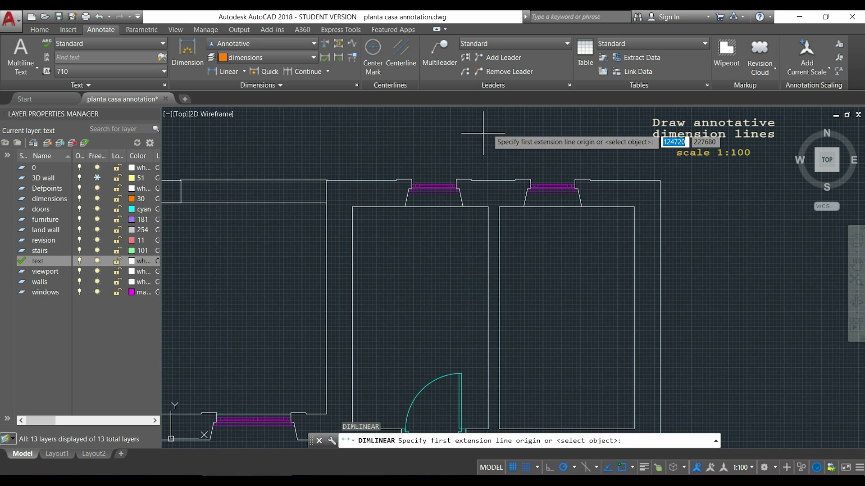
click(326, 181)
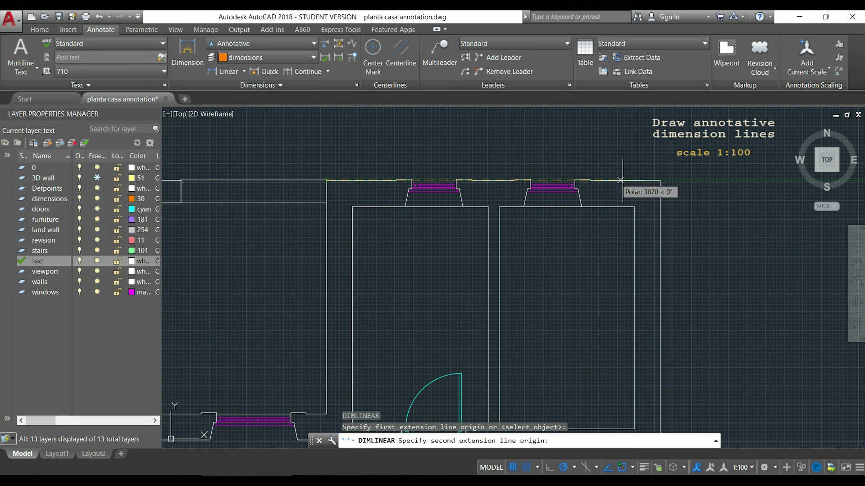
click(660, 180)
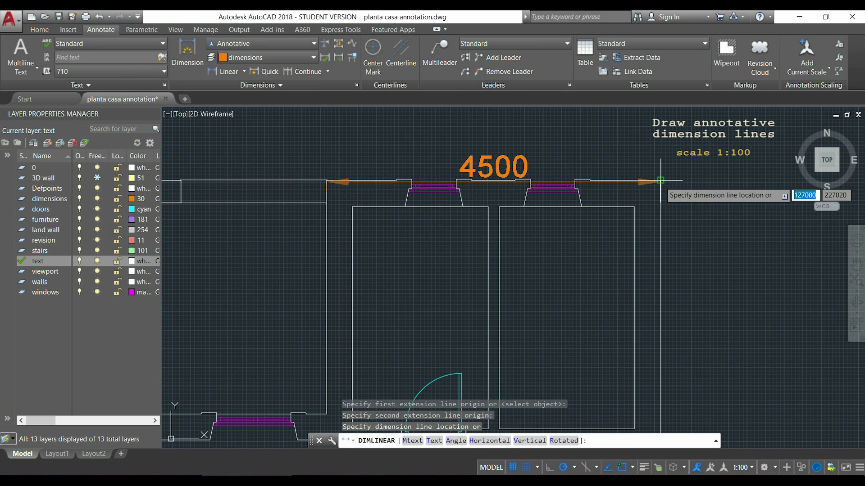
click(660, 148)
Switch to Layout1 to check how the two exterior wall dimensions display in the 1:100 viewport.
scroll(678, 208, down, 4)
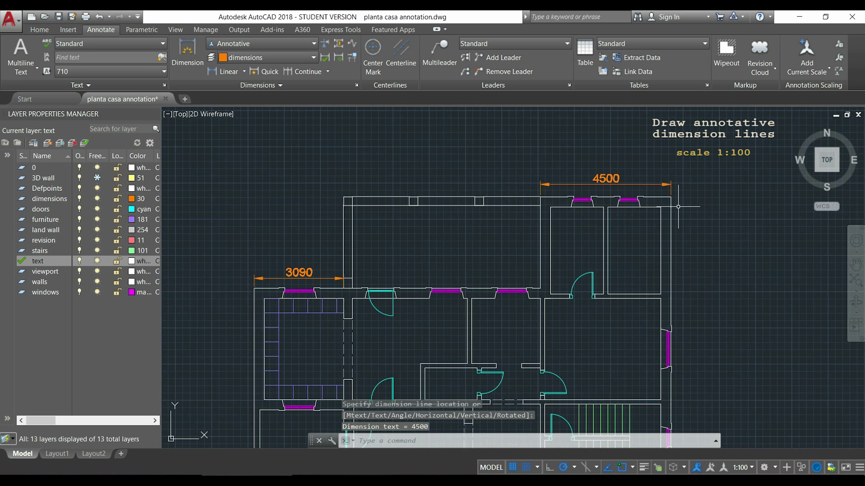
scroll(678, 208, down, 2)
middle_drag(690, 248, 604, 187)
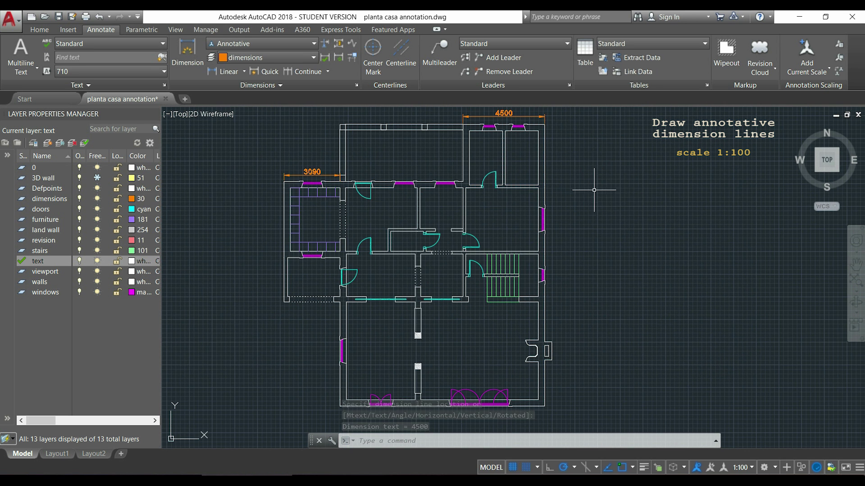
key(Escape)
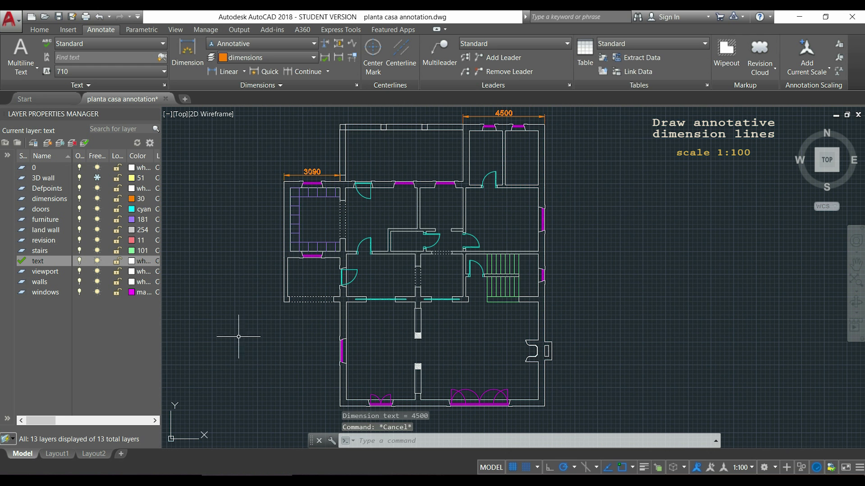
click(58, 453)
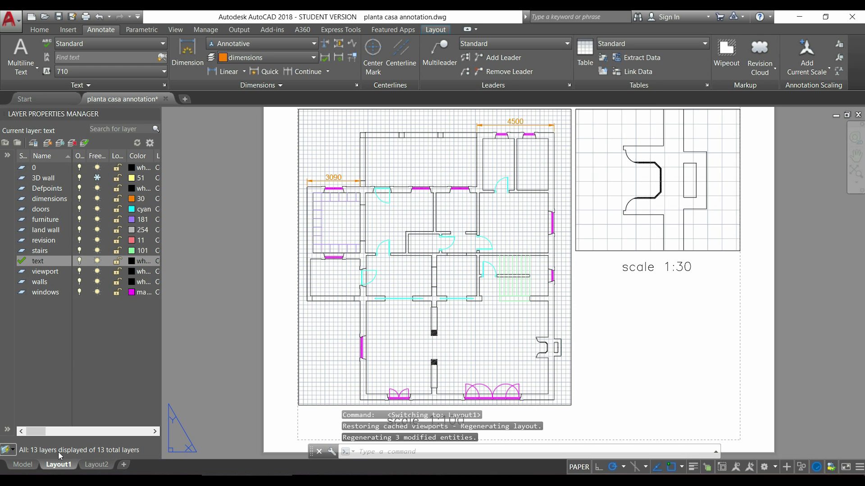
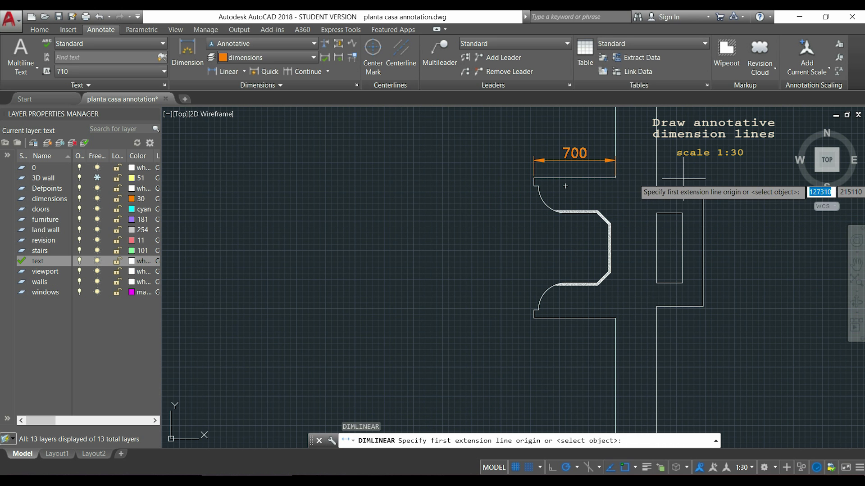
Add linear dimensions to the top edge and the outer vertical side of the chimney projection outside the exterior wall.
click(656, 189)
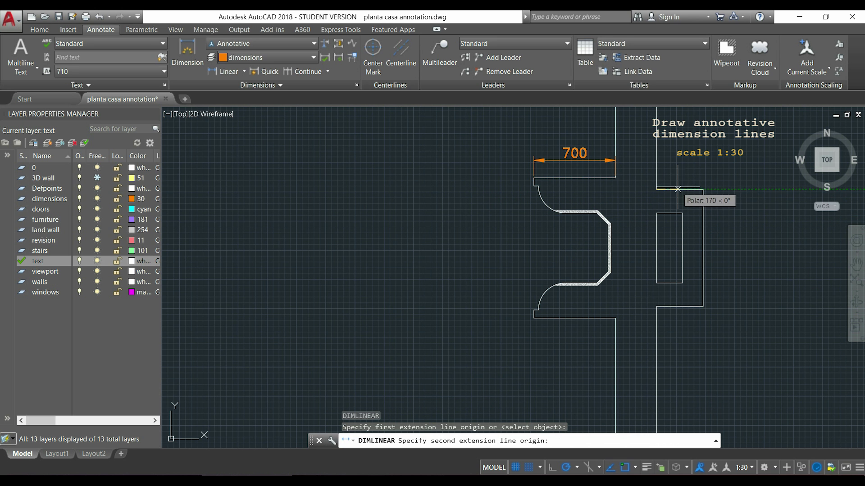
click(703, 190)
click(703, 174)
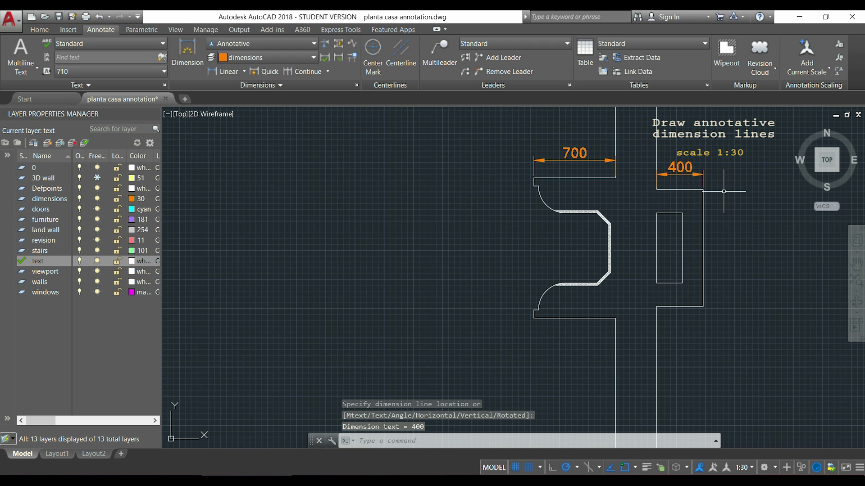
key(Return)
click(702, 189)
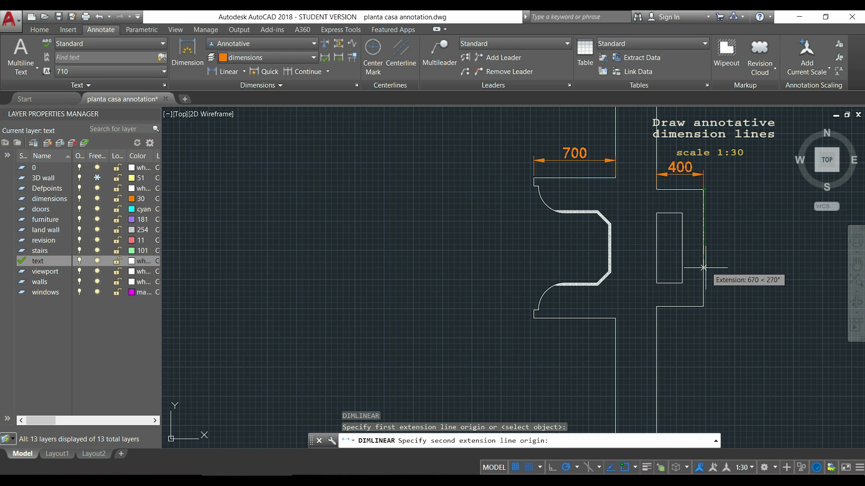
click(703, 307)
click(727, 306)
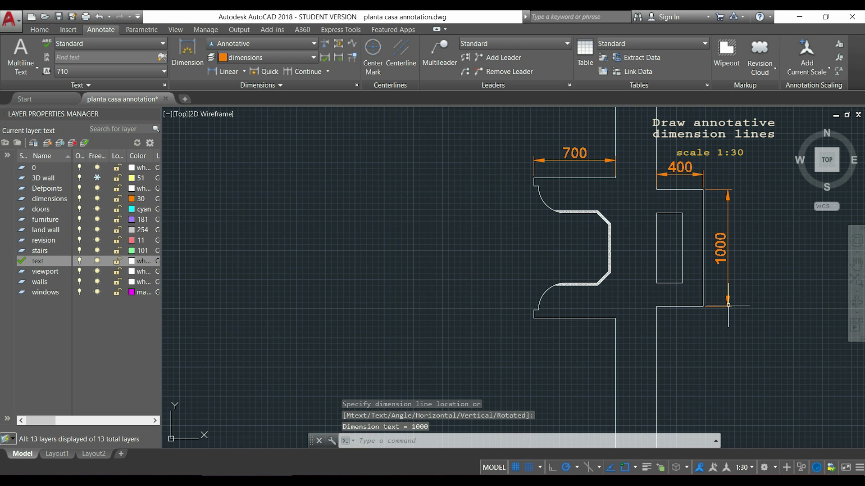
Open Layout1 to check the fireplace and chimney dimensions in the viewports.
scroll(789, 268, down, 5)
scroll(670, 192, down, 5)
middle_drag(667, 199, 538, 220)
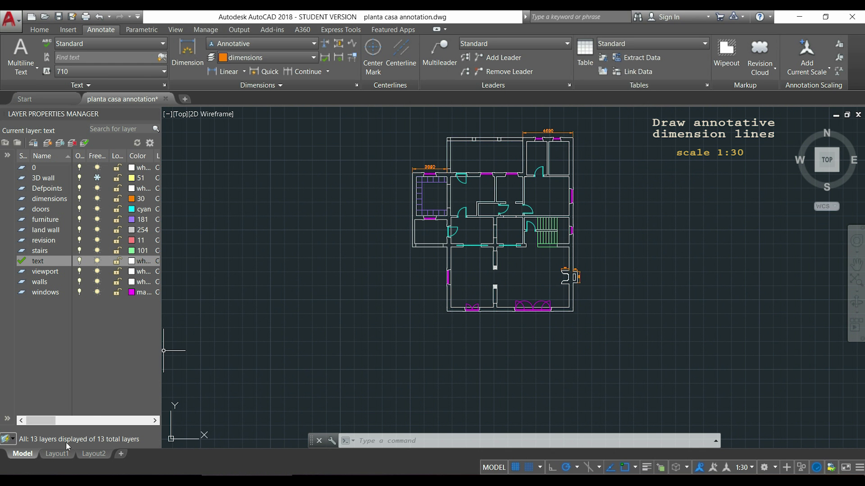
click(58, 456)
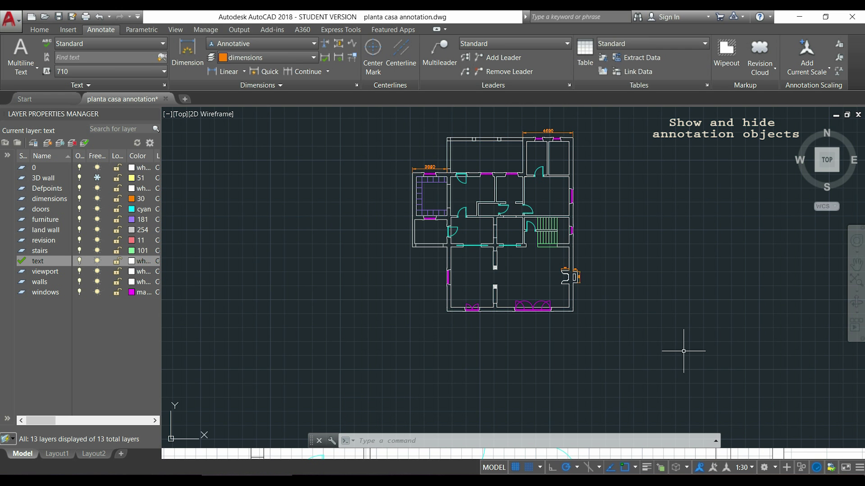
Hide annotative objects that do not support the current scale, and set the annotation scale to 1:100.
click(699, 468)
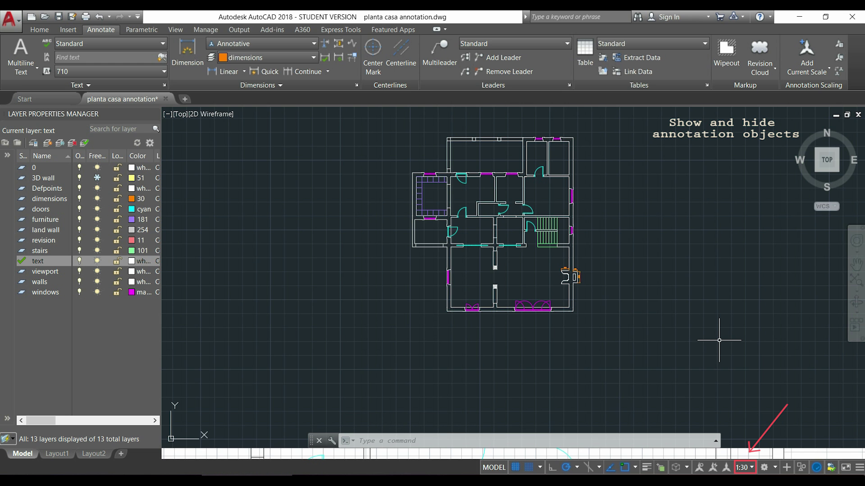
click(752, 469)
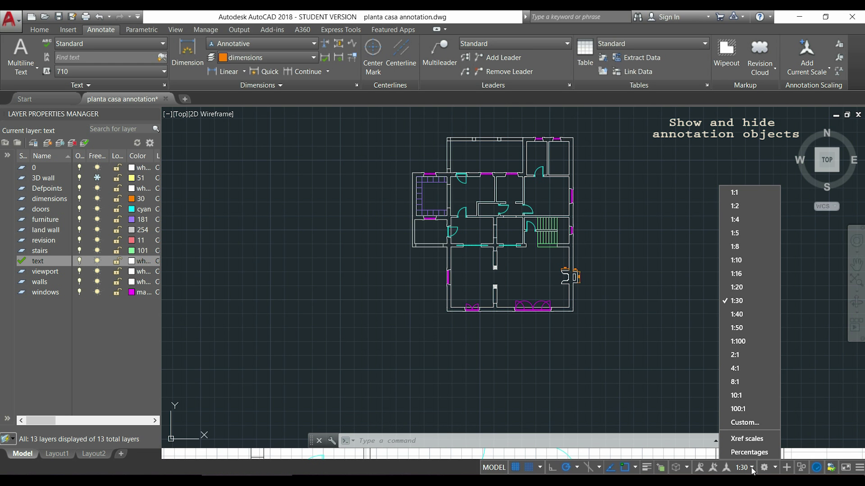
click(755, 341)
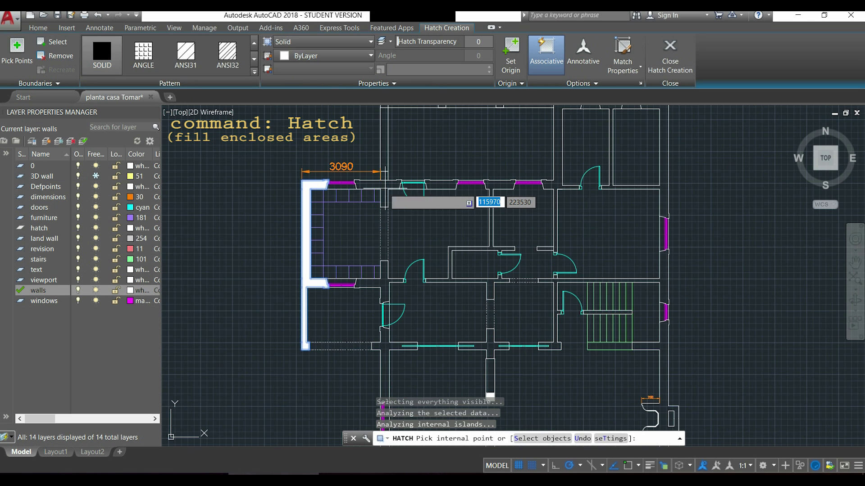
Add the wall junction at the upper-left room's top inner corner to the solid hatch.
scroll(385, 186, up, 2)
click(385, 187)
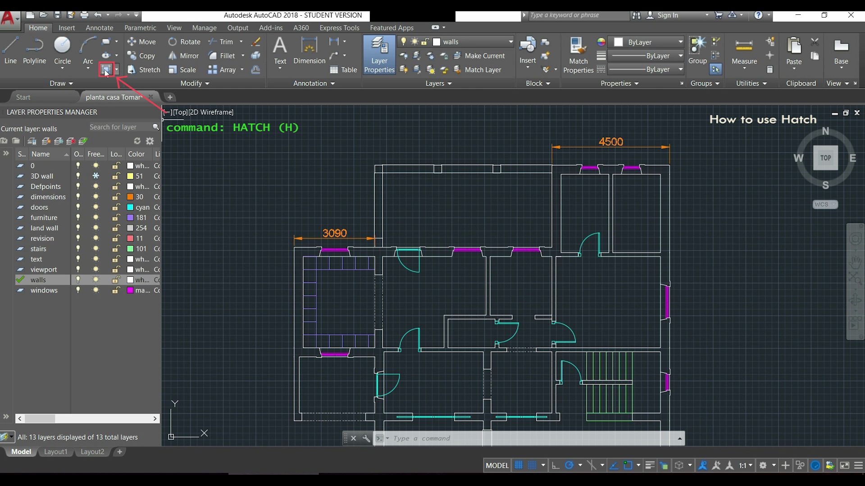
Start a hatch and pick the exterior wall segment between the door and the window in the room beside the upper-left room.
click(105, 71)
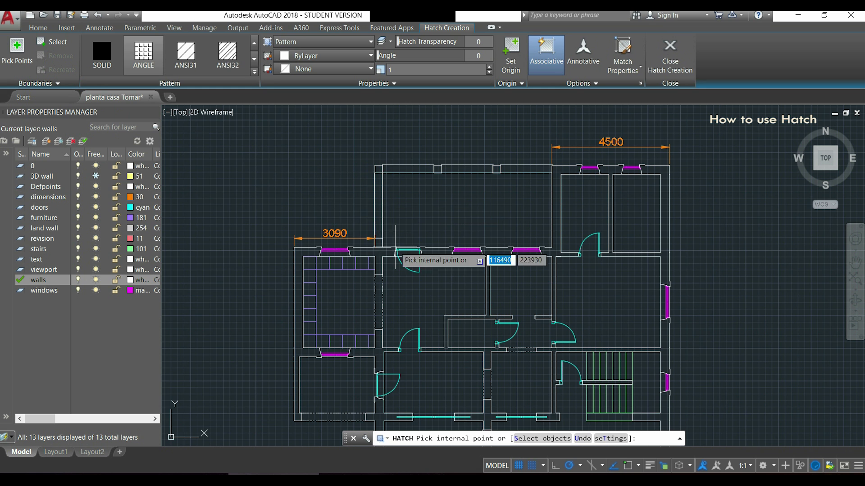
scroll(455, 274, up, 4)
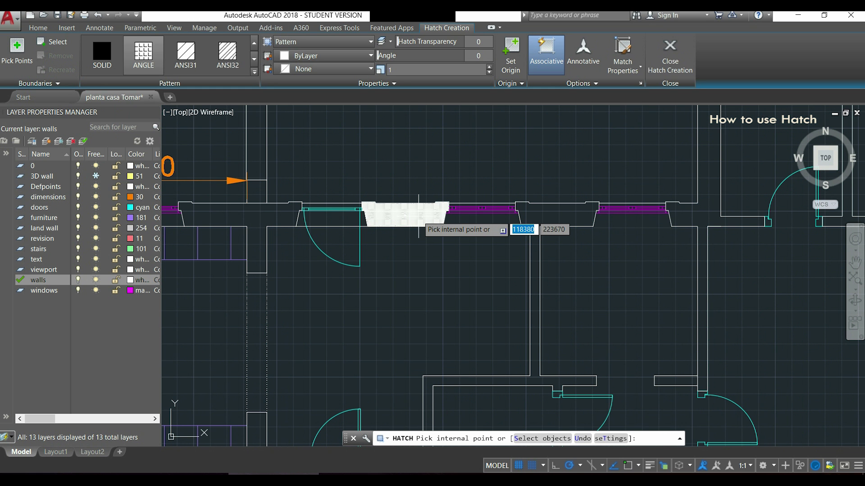
click(418, 215)
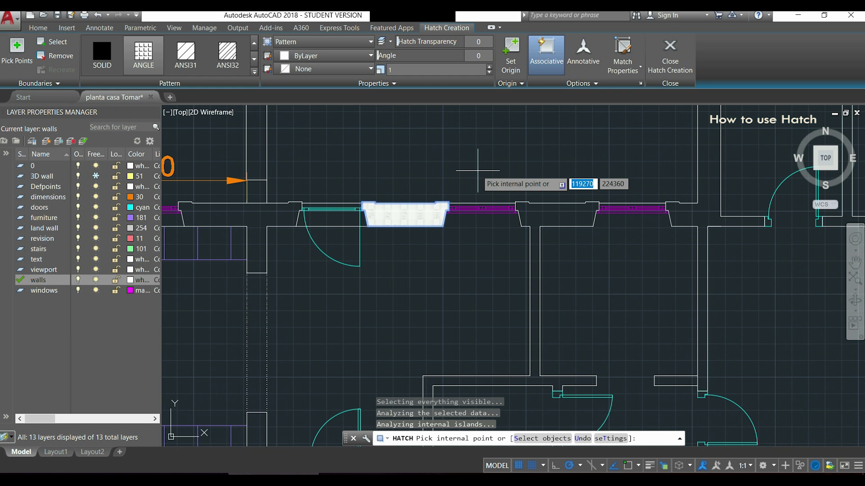
scroll(477, 170, down, 2)
middle_drag(478, 170, 468, 230)
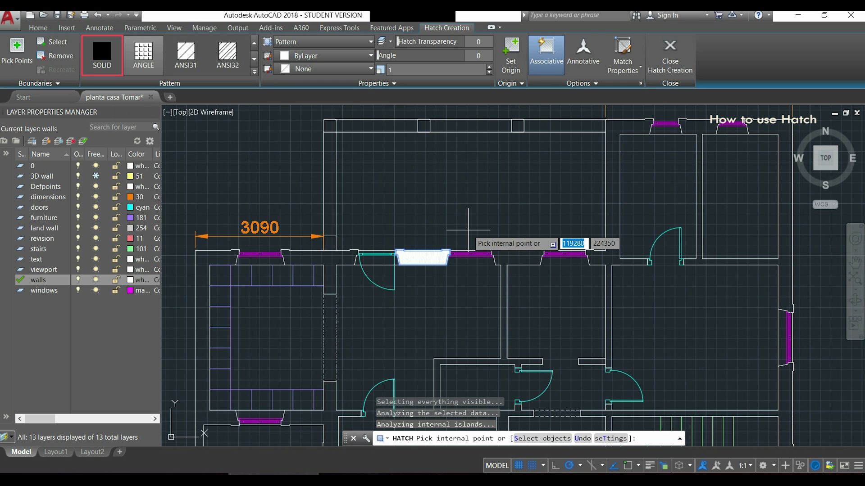
Change the wall segment's hatch pattern to ANSI32 with a scale of 10 and finish the hatch.
click(191, 63)
click(227, 63)
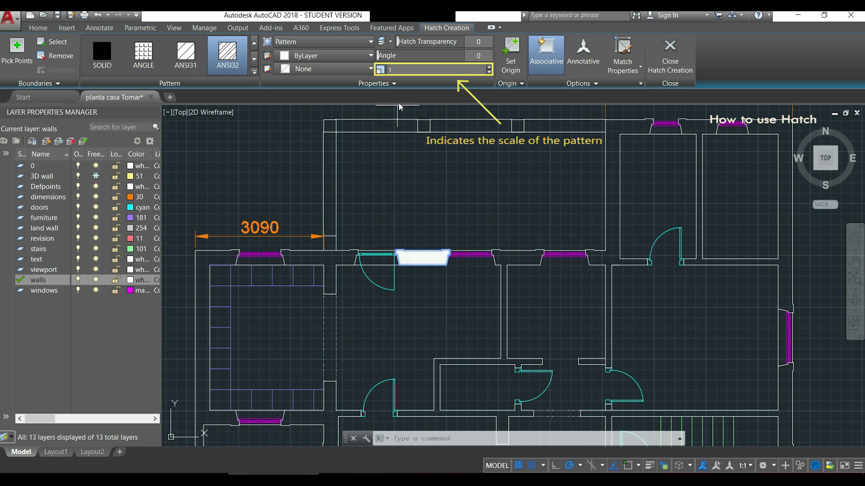
click(406, 71)
text(10)
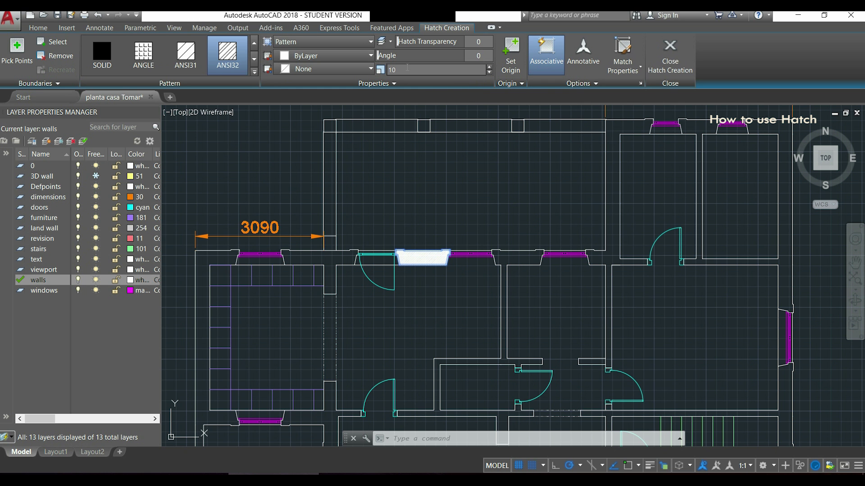
key(Return)
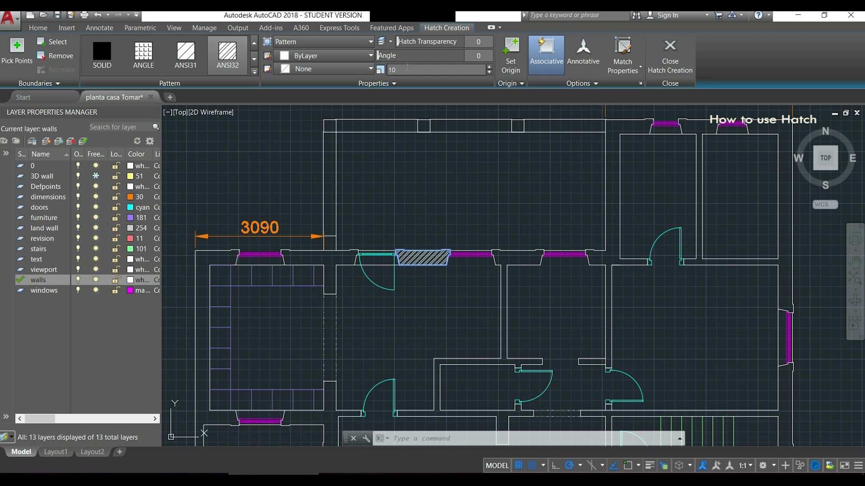
key(Escape)
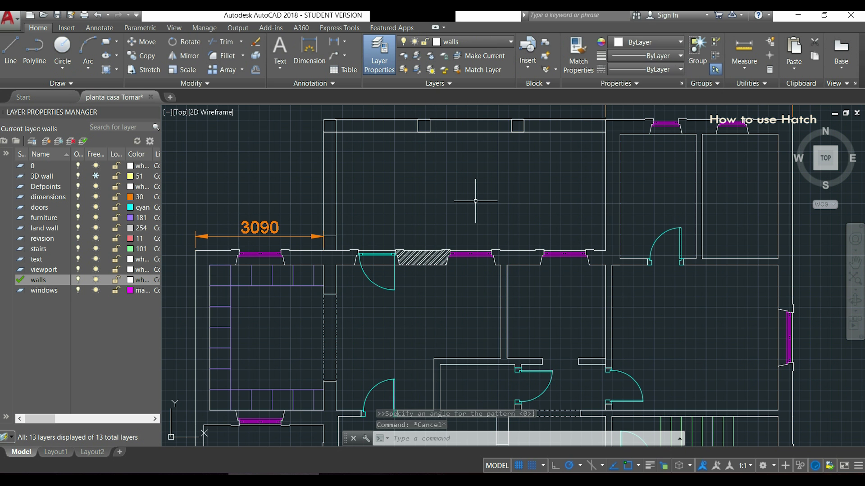
Select the finished wall hatch to view its editing options, and leave it as it is.
mouse_move(437, 258)
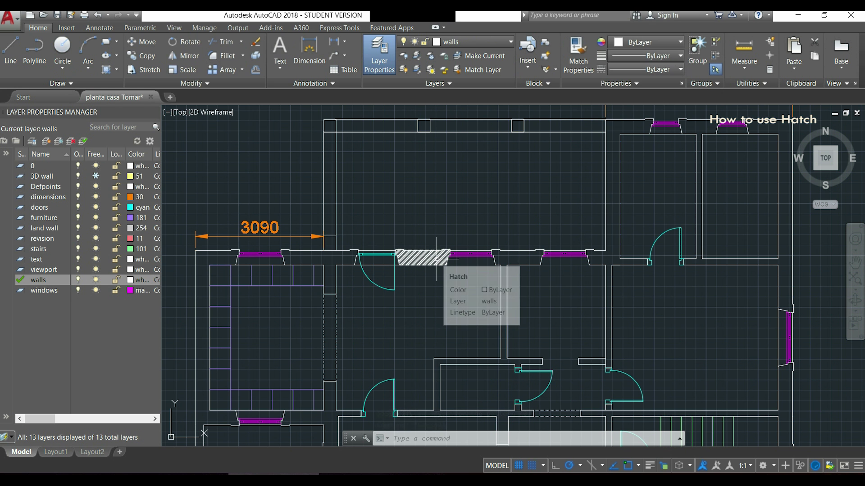
click(437, 258)
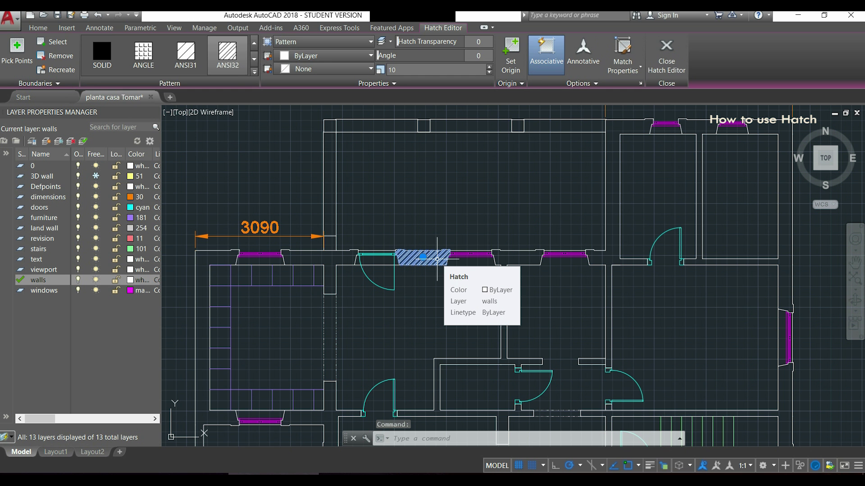
key(Escape)
key(Escape)
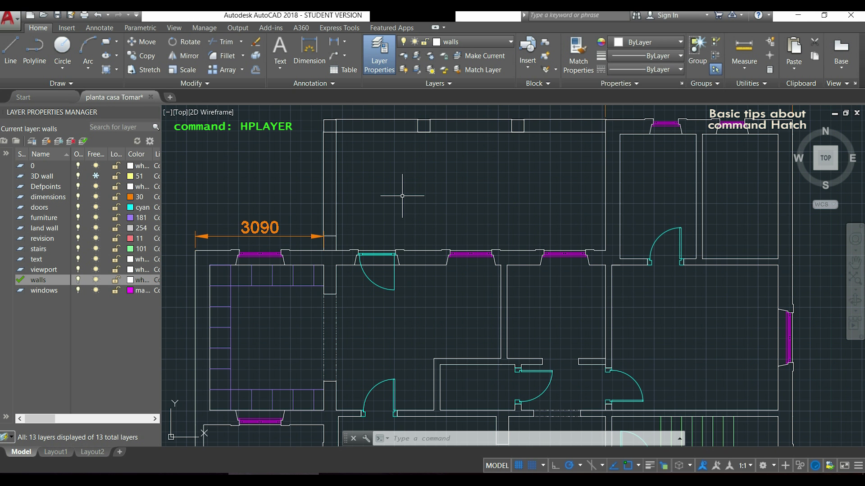
Set the HPLAYER variable to hatch so new hatches go on that layer by default.
text(HPLAYEr)
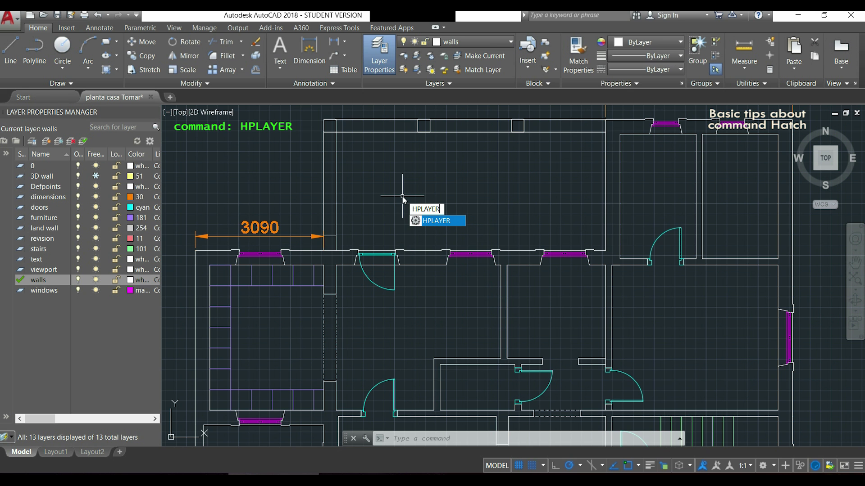
key(Return)
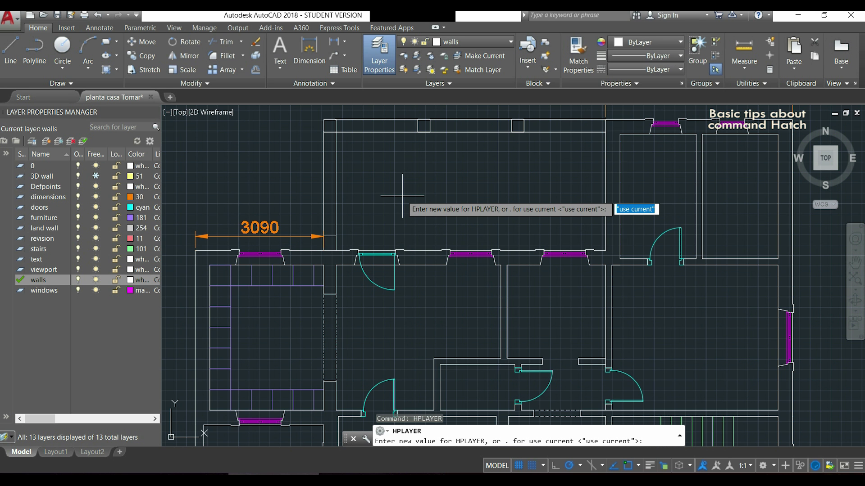
text(hatch)
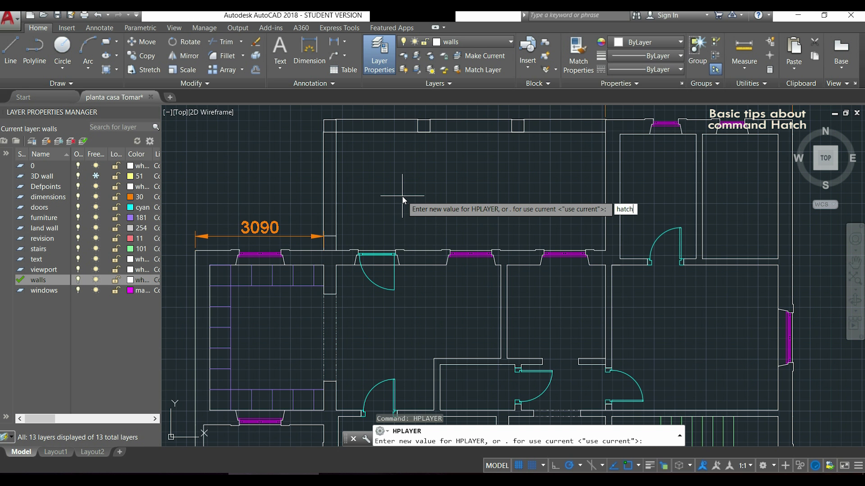
key(Return)
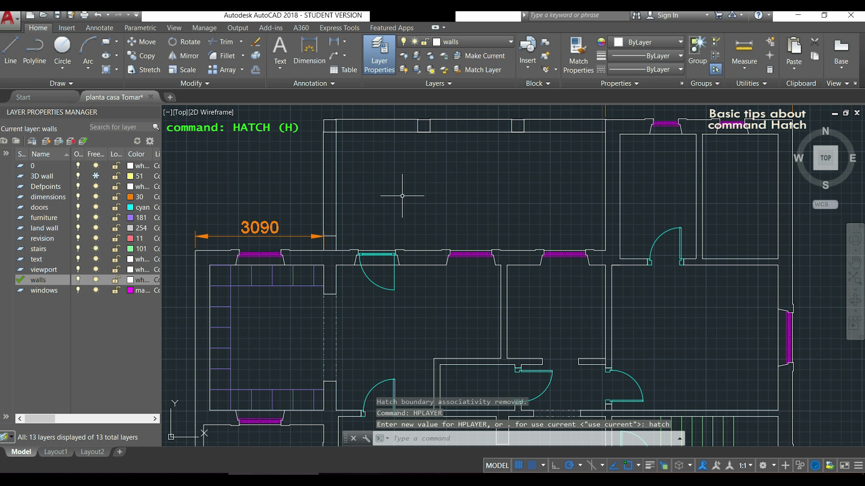
Start a SOLID hatch and pick the left exterior wall and the wall segments around the kitchen window, the door and the next window.
text(h)
key(Return)
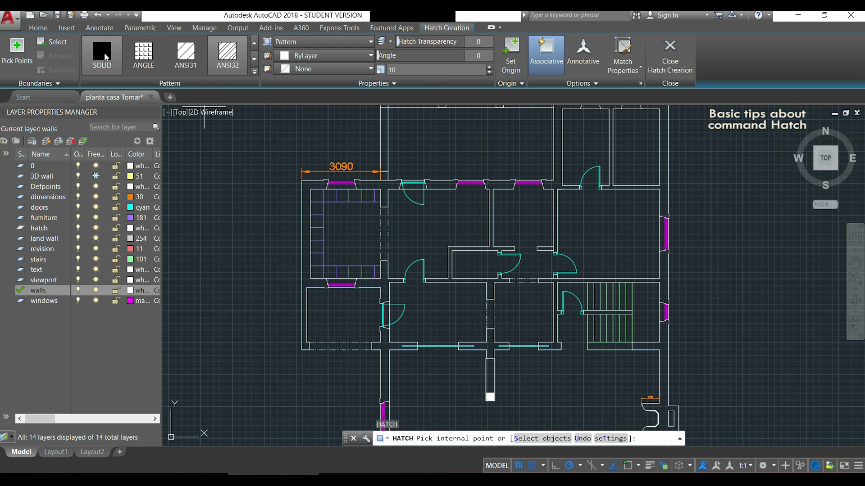
click(104, 53)
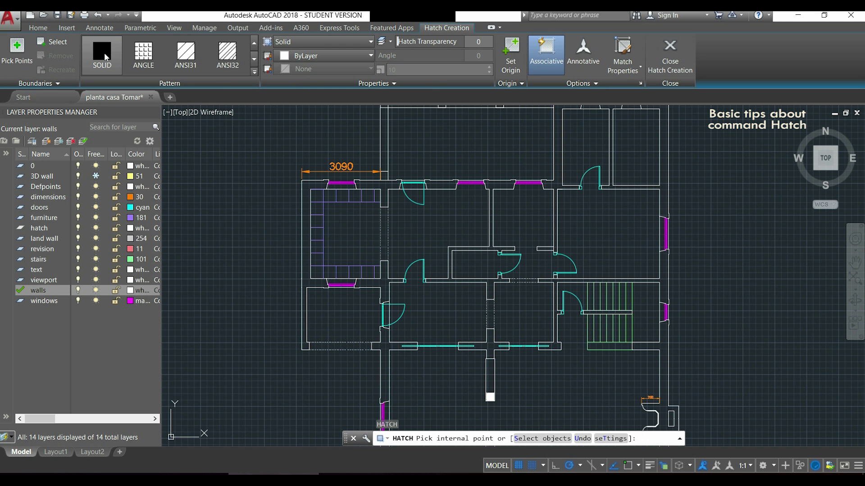
click(306, 204)
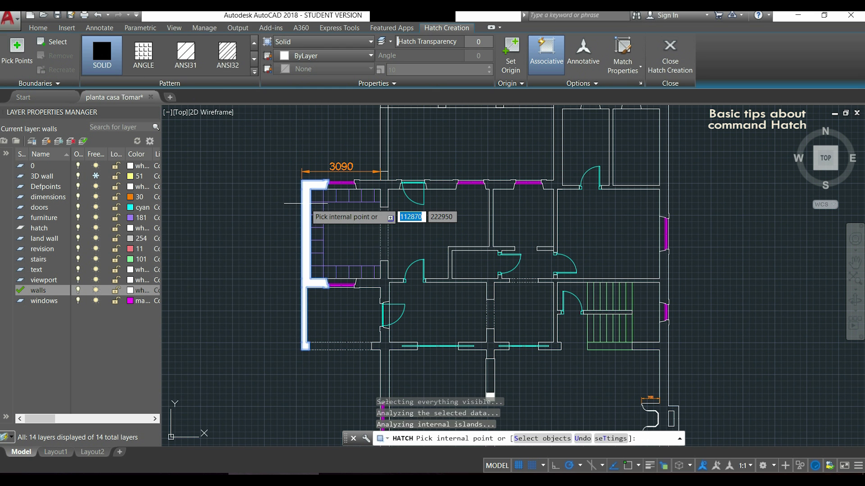
scroll(391, 184, up, 2)
click(386, 184)
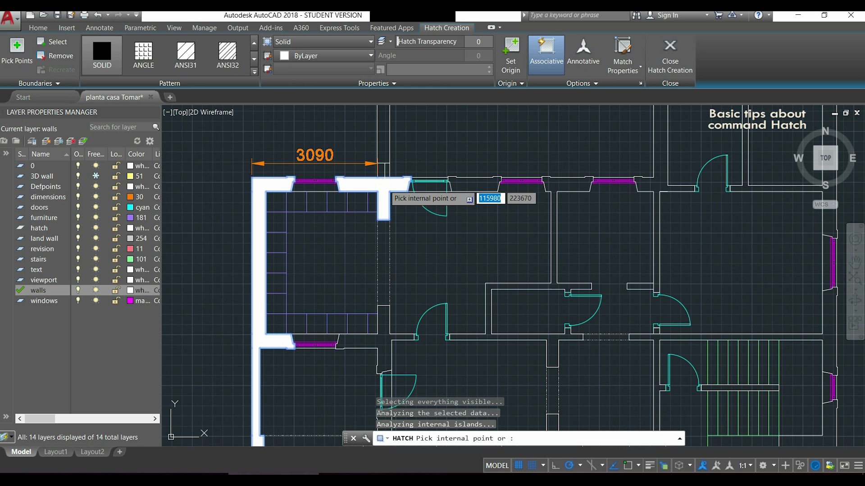
click(473, 186)
click(574, 184)
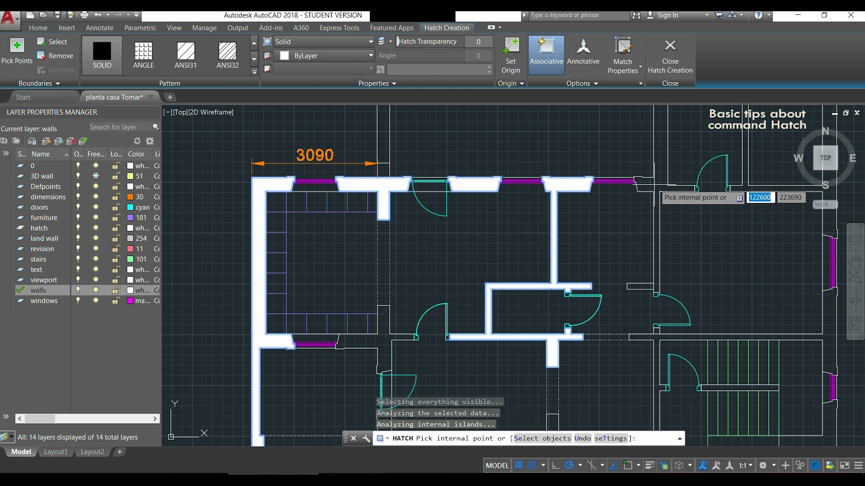
Add the walls around the two upper-right rooms and the right exterior wall down past the fireplace to the solid hatch.
mouse_move(656, 186)
middle_down()
mouse_move(514, 223)
mouse_move(481, 262)
middle_up()
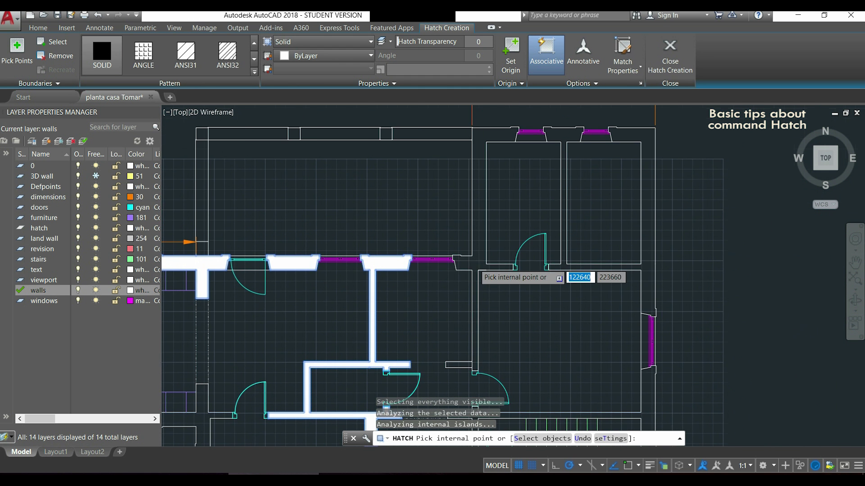
mouse_move(656, 265)
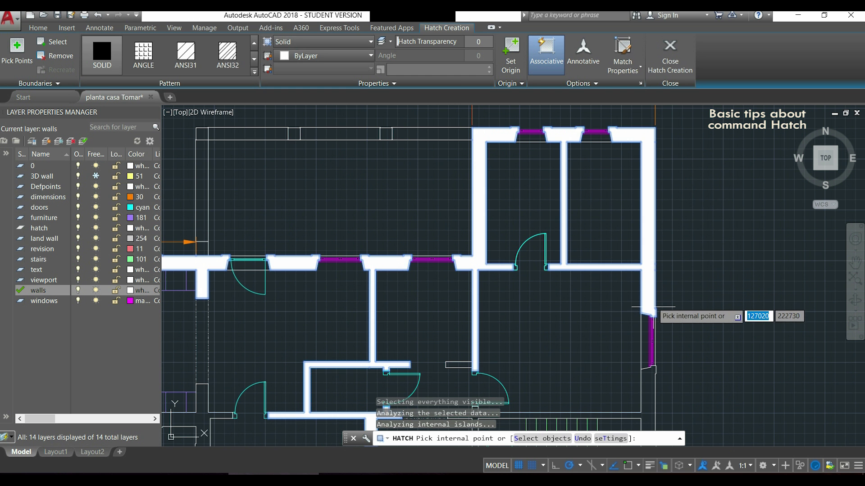
middle_drag(657, 336, 602, 144)
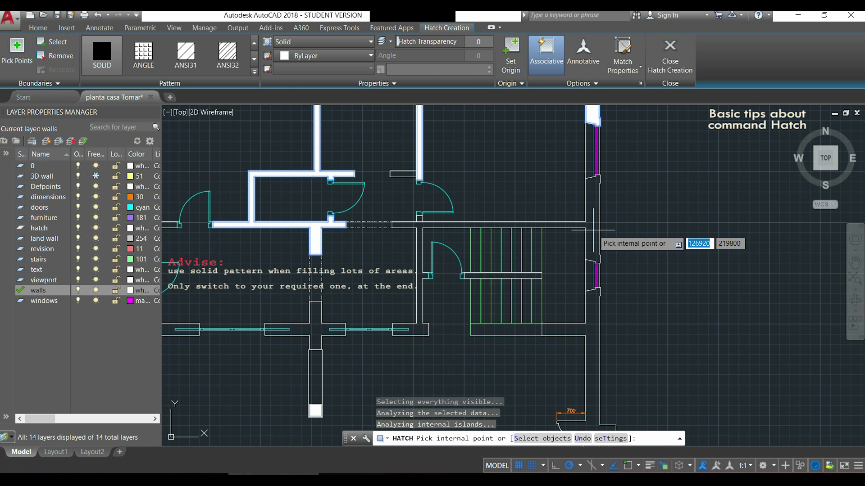
mouse_move(597, 220)
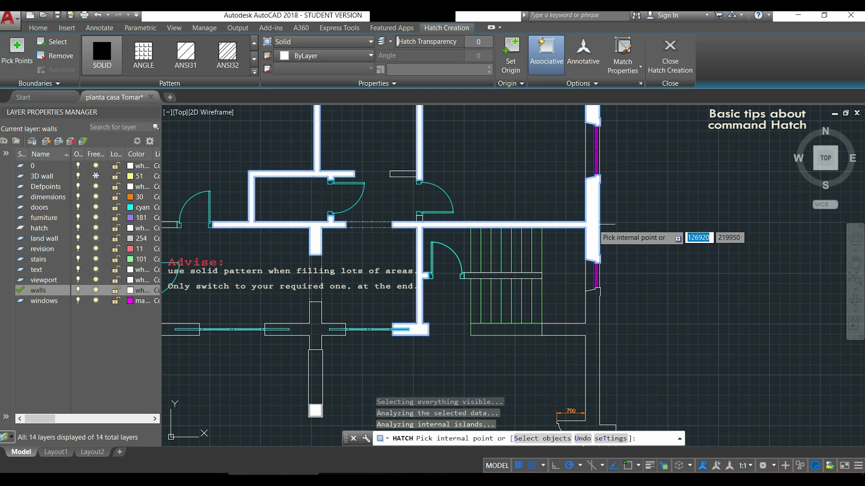
middle_drag(656, 363, 665, 201)
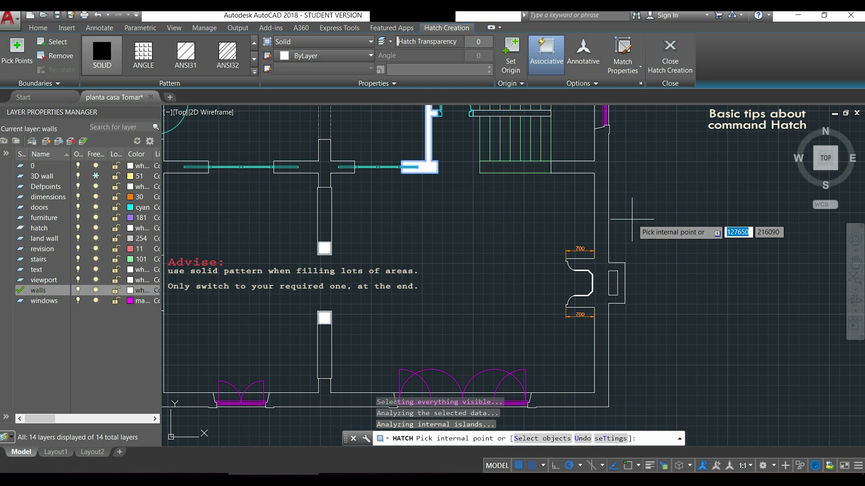
click(604, 213)
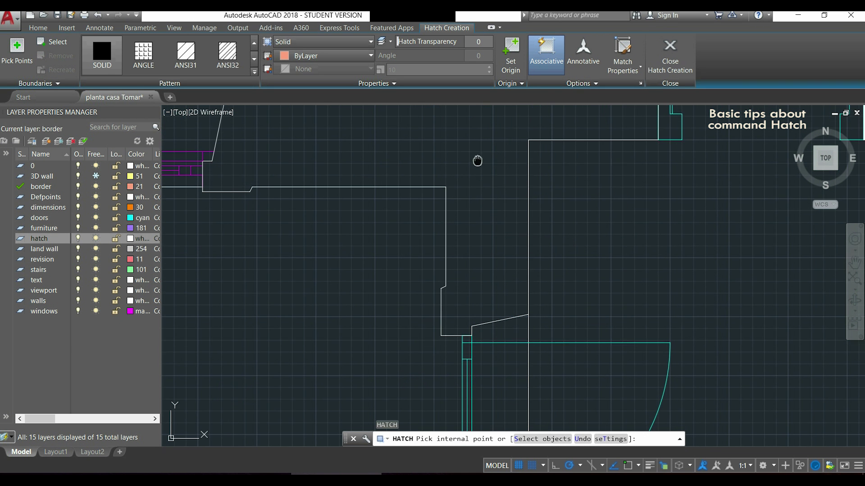
Add the cross-shaped wall junction at the kitchen's lower inner corner to the solid hatch.
middle_drag(477, 159, 563, 273)
click(563, 274)
scroll(564, 274, down, 5)
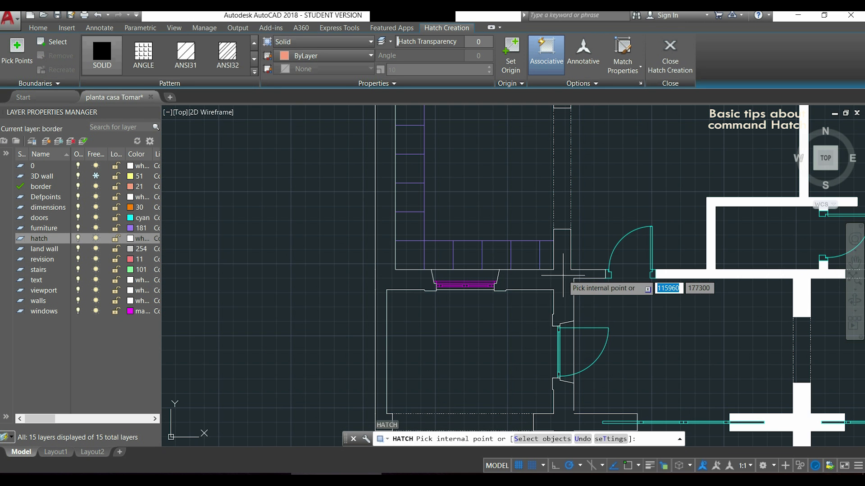
click(558, 281)
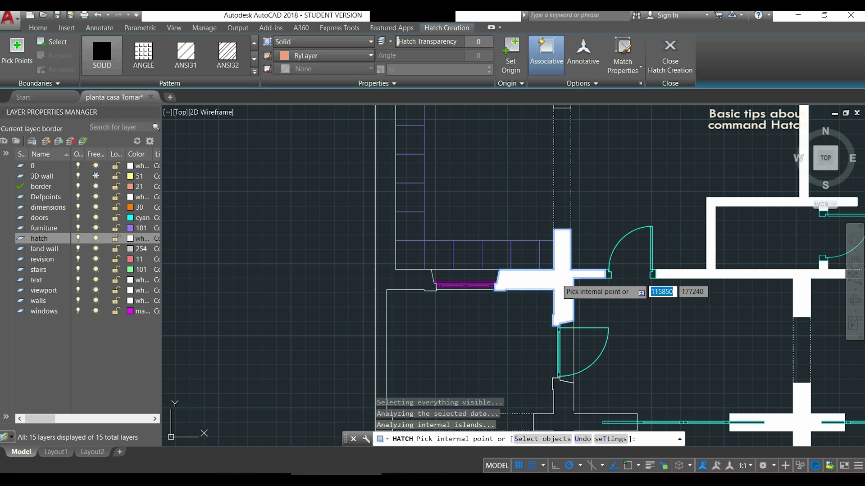
Try to add the area around the large lower room to the solid hatch, and undo that pick.
mouse_move(559, 281)
middle_down()
mouse_move(520, 130)
mouse_move(435, 130)
mouse_move(485, 174)
mouse_move(502, 244)
middle_up()
click(431, 125)
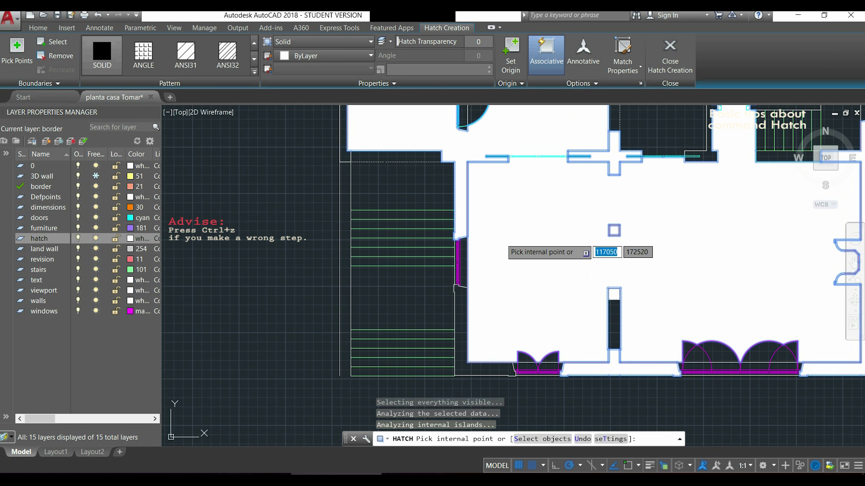
key(ctrl+z)
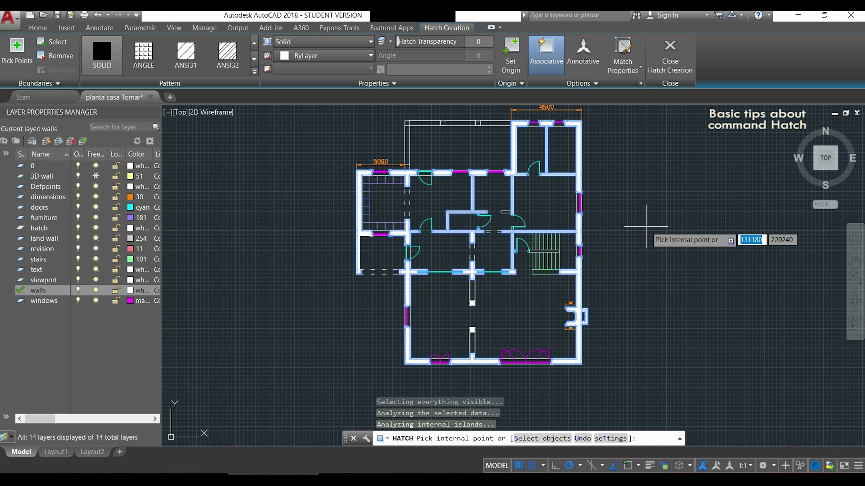
Finish the solid wall hatch and select it on the right exterior wall.
key(Return)
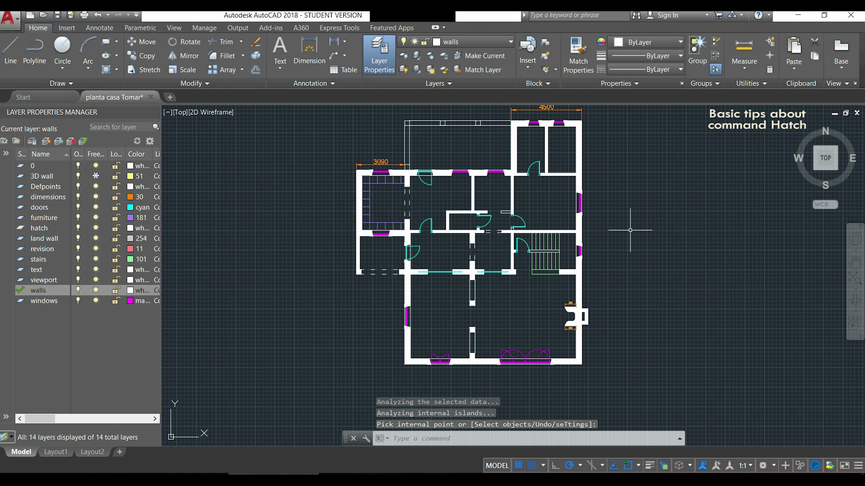
scroll(631, 230, up, 2)
click(554, 232)
click(547, 225)
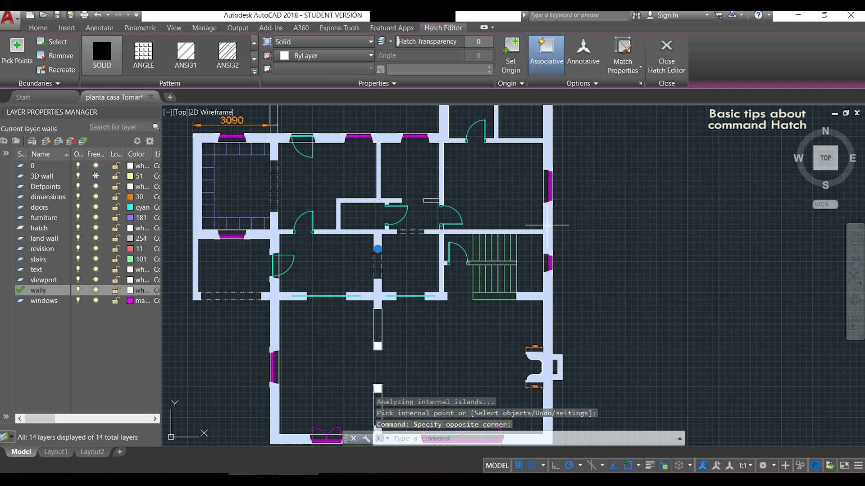
scroll(547, 225, down, 1)
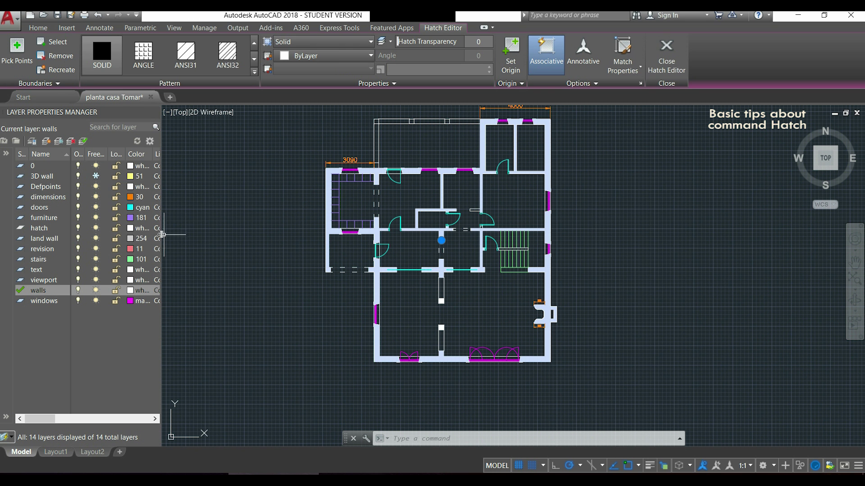
Set the hatch layer's color to index 106.
click(132, 229)
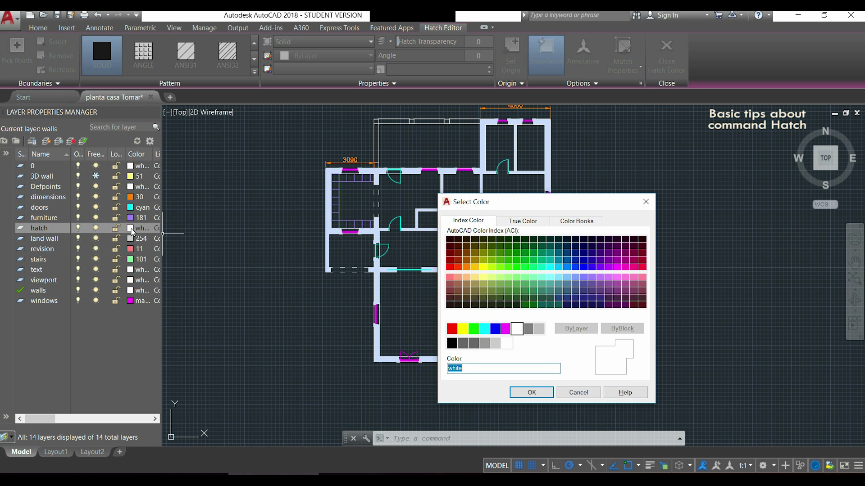
click(508, 253)
click(532, 393)
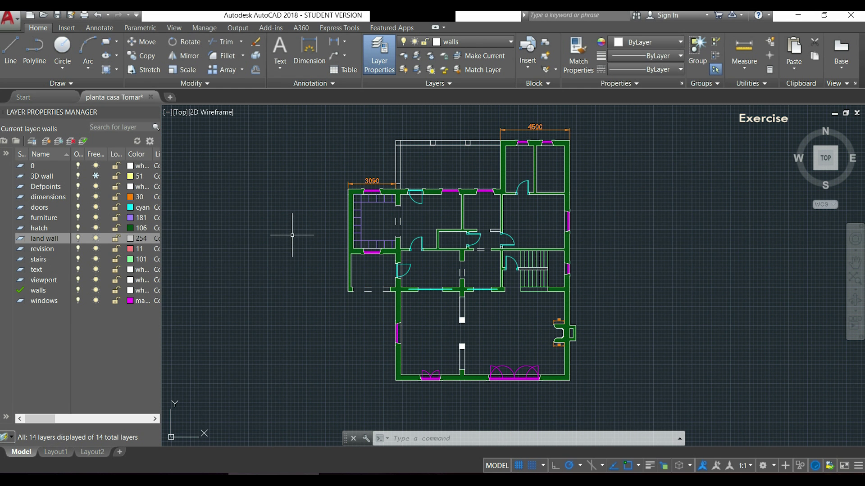
Create a new layer named border.
right_click(28, 320)
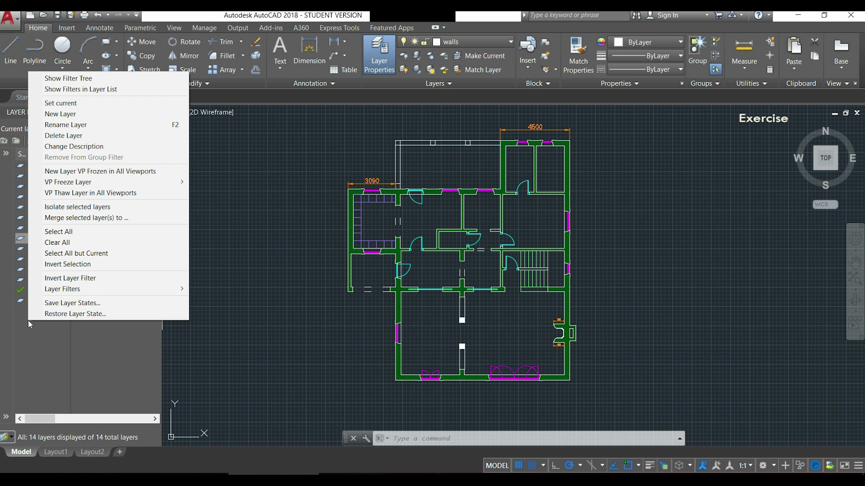
click(117, 114)
text(border)
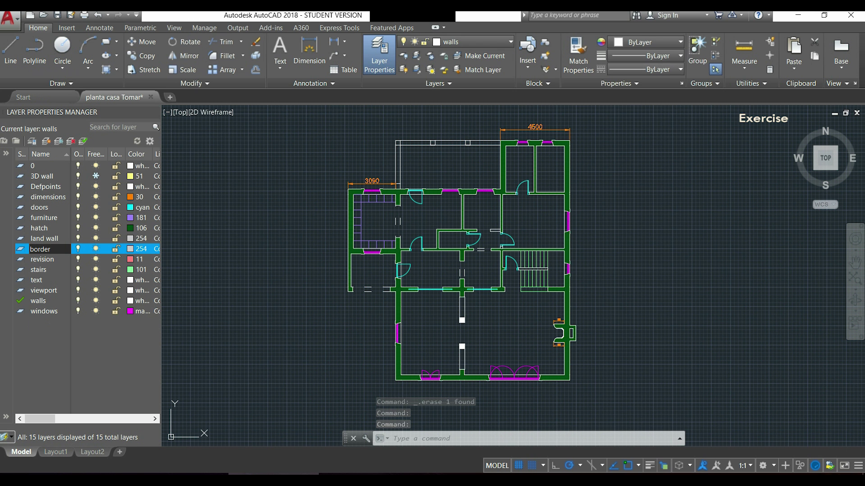
key(Return)
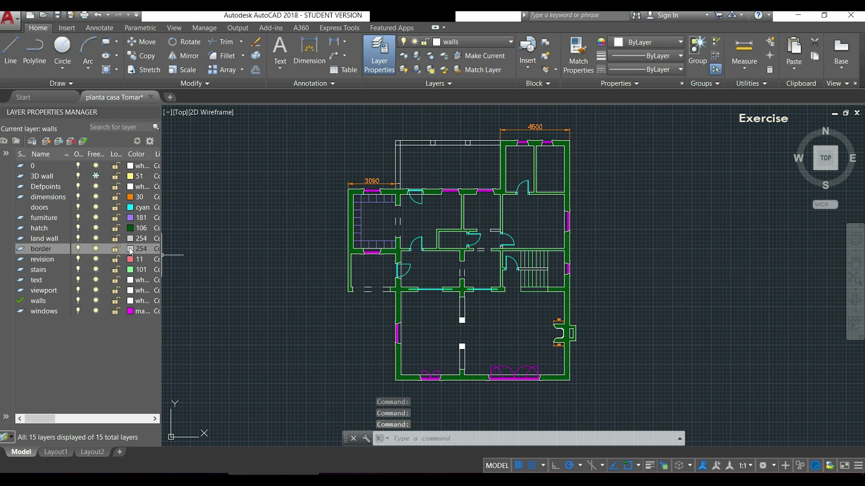
Set the border layer's color to index 21 and make it the current layer.
click(130, 249)
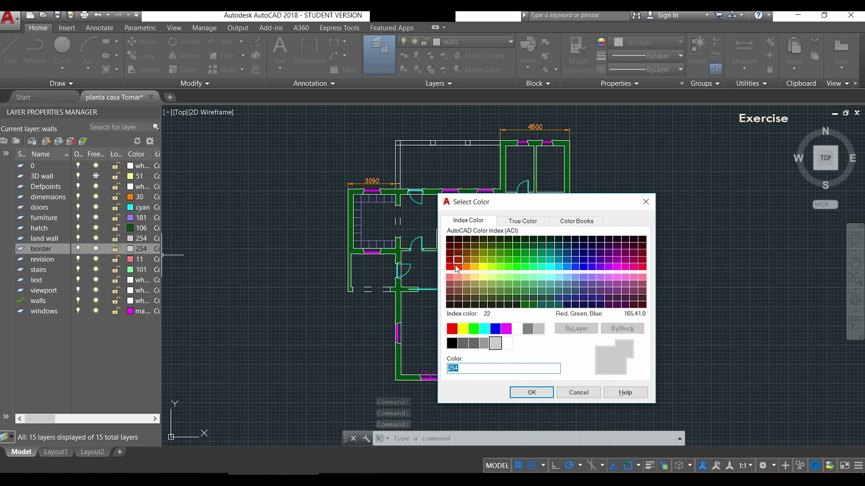
click(459, 276)
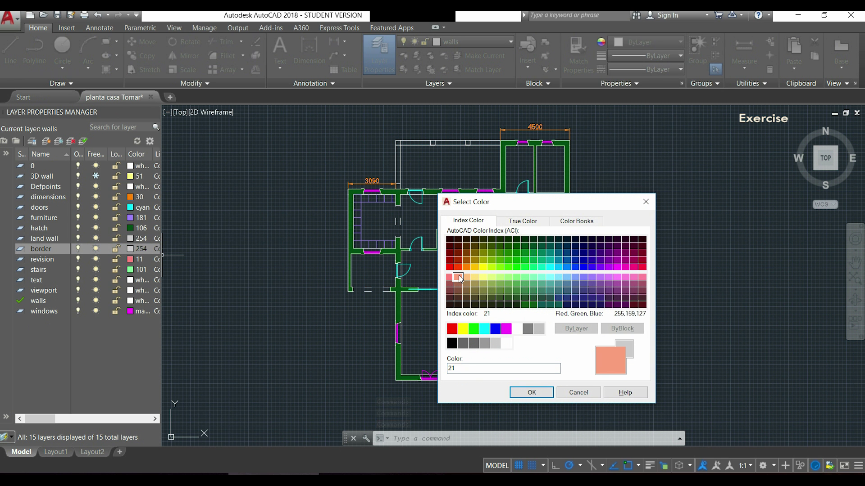
click(531, 392)
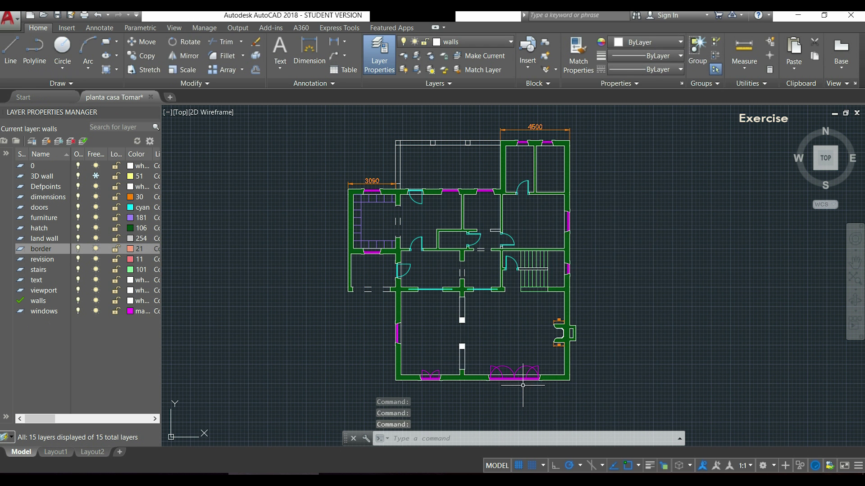
double_click(20, 251)
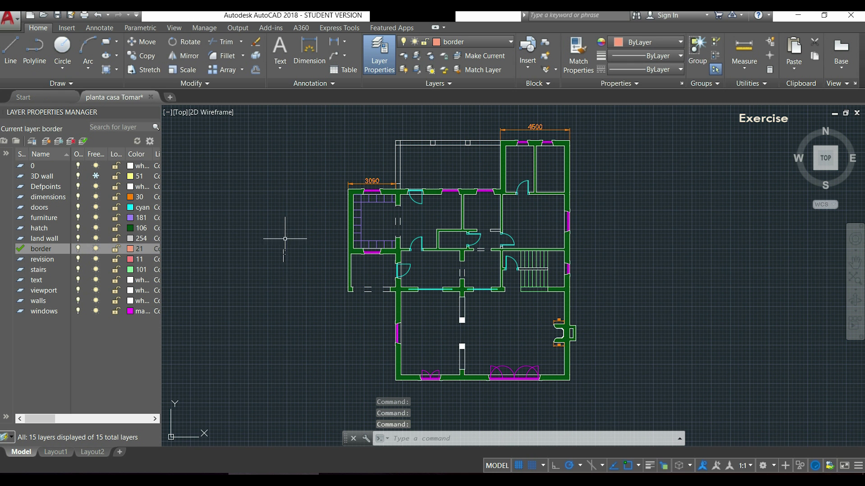
Draw a border rectangle about 15570 by 8350 around the upper part of the floor plan.
text(REC)
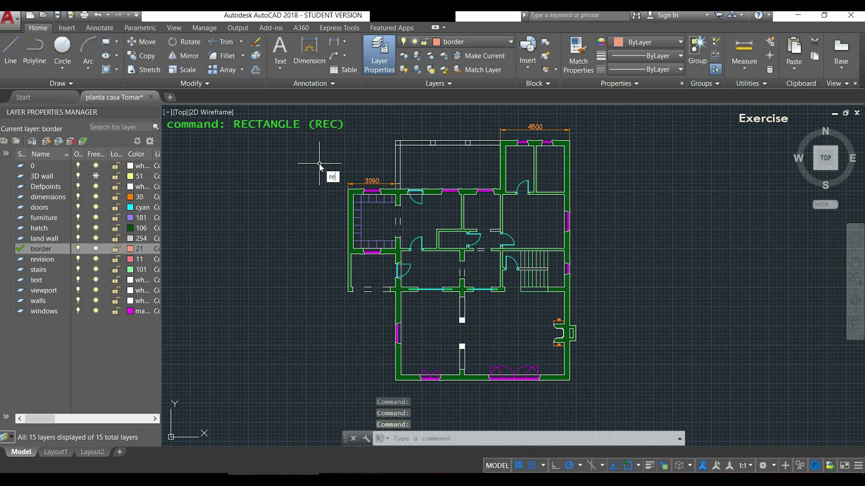
key(Return)
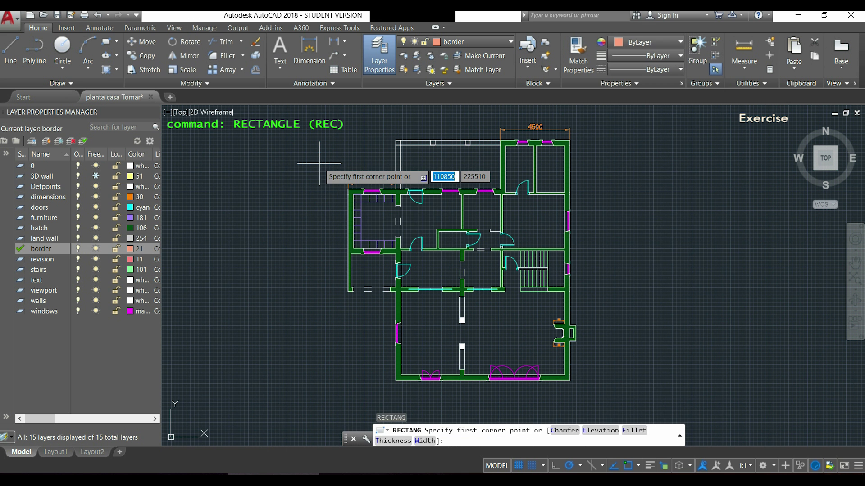
scroll(322, 130, up, 4)
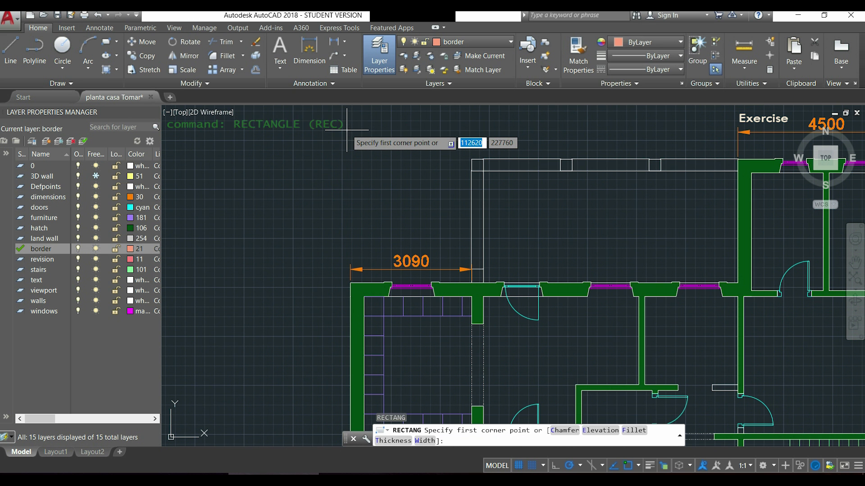
click(324, 119)
scroll(383, 212, down, 4)
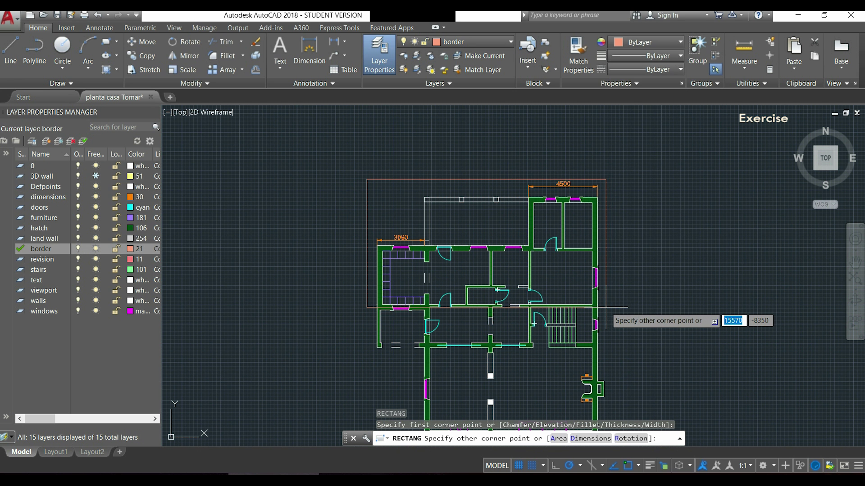
click(605, 307)
middle_drag(645, 289, 633, 230)
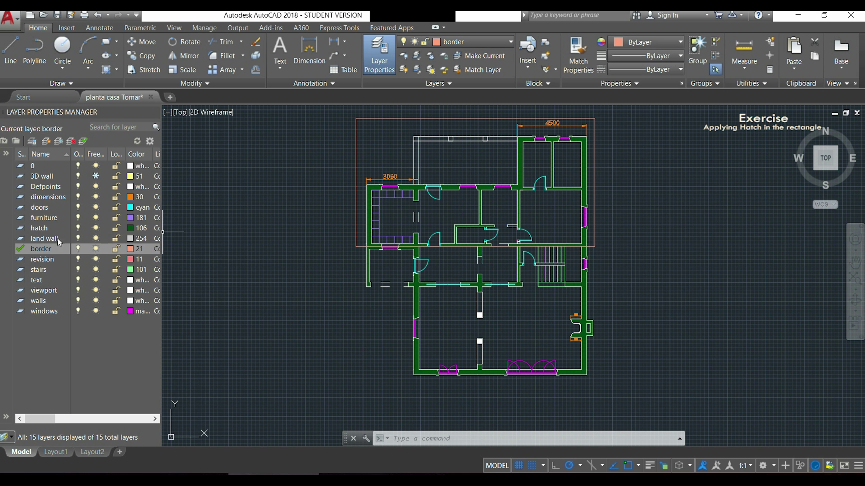
Turn off every layer except the current border layer.
click(41, 249)
right_click(46, 253)
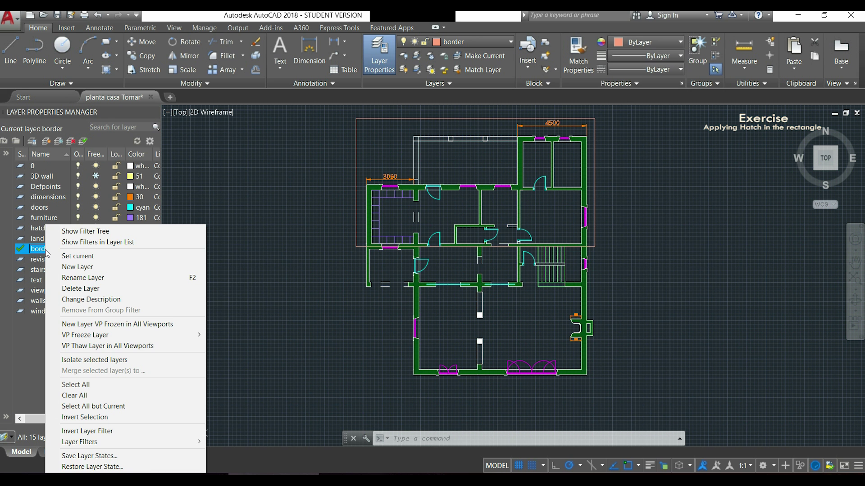
click(118, 408)
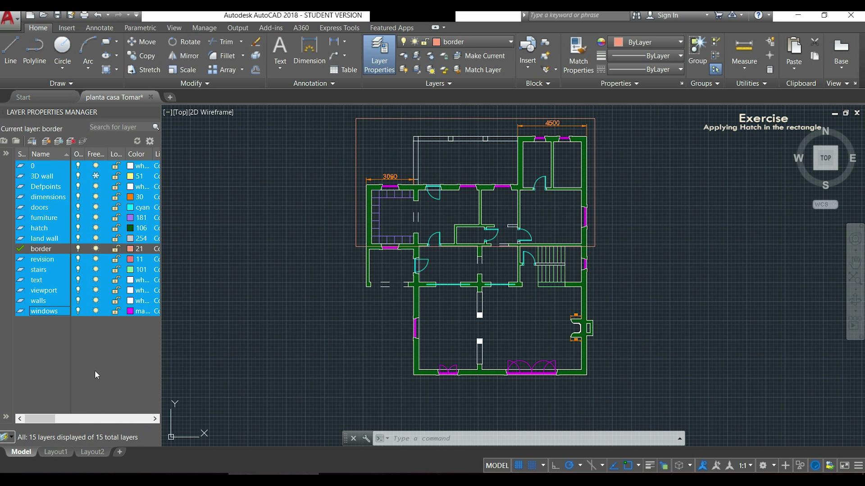
click(78, 310)
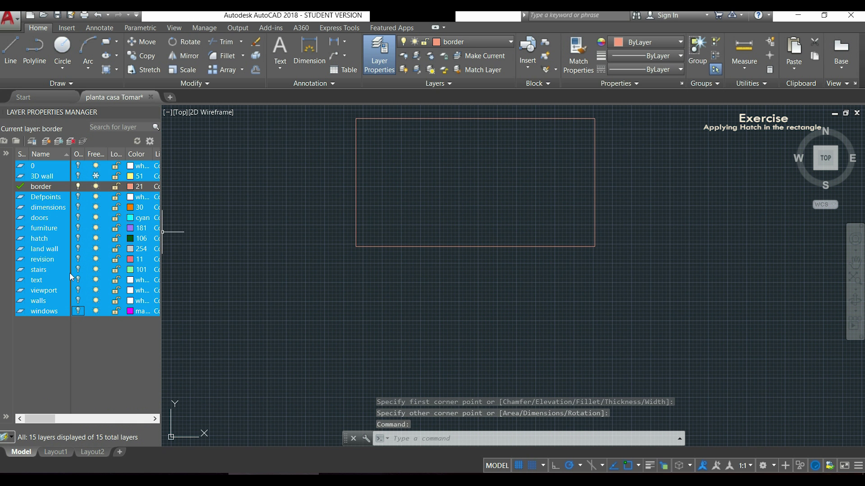
click(82, 238)
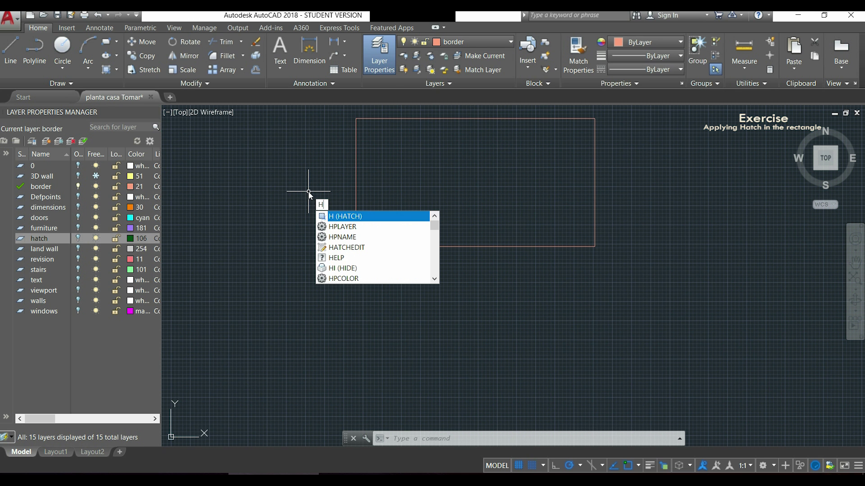
Fill the inside of the border rectangle with a SOLID hatch.
key(Return)
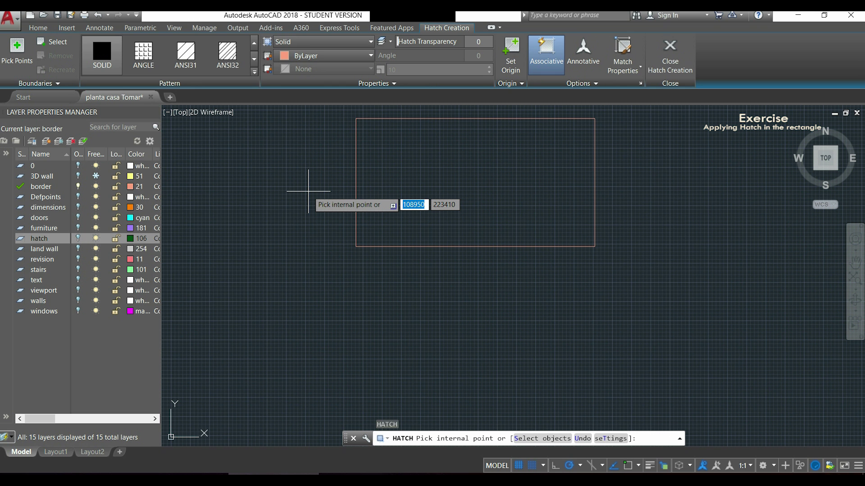
click(408, 176)
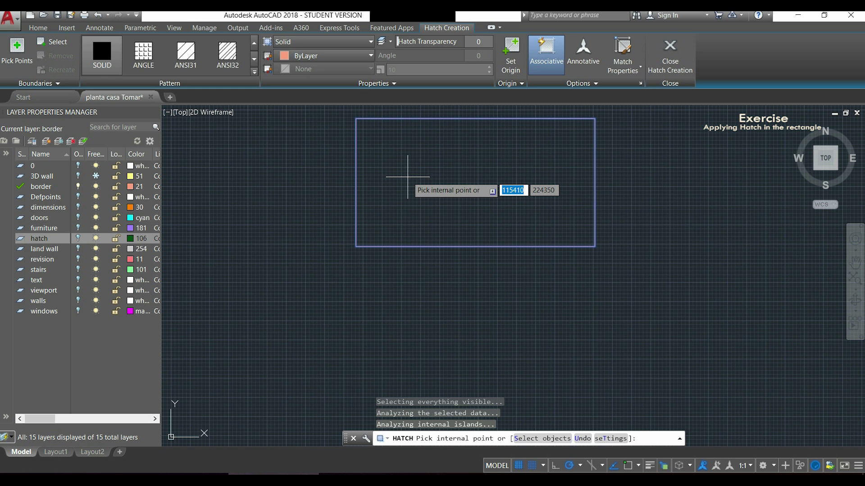
key(Return)
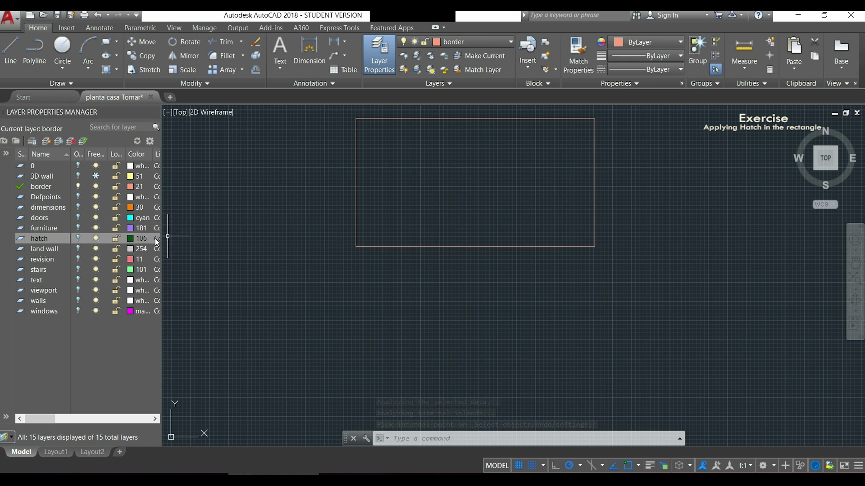
Turn the hatch layer and all the other hidden layers back on.
click(78, 239)
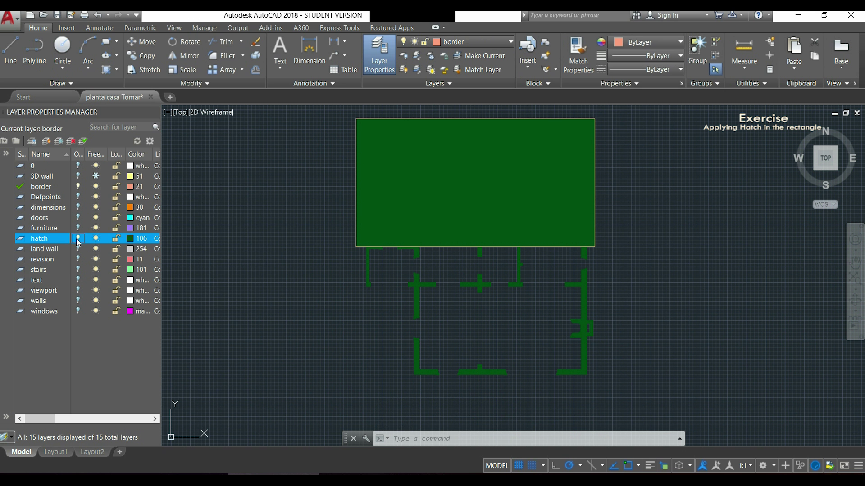
right_click(64, 242)
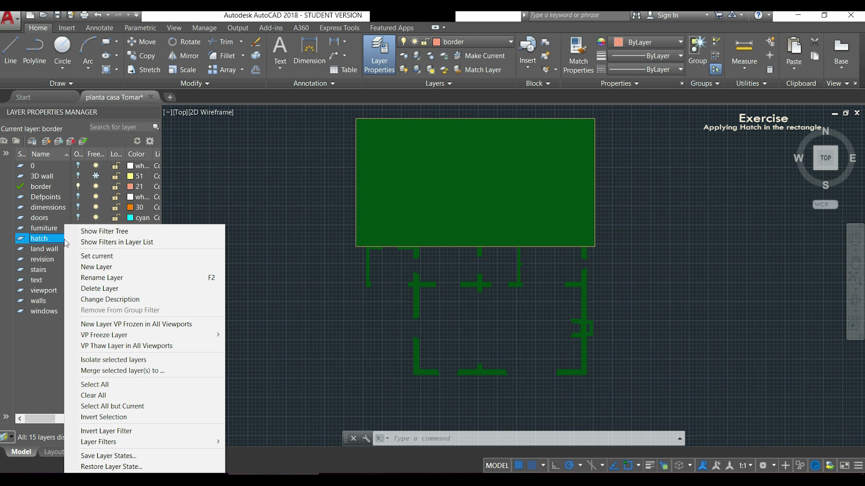
click(128, 388)
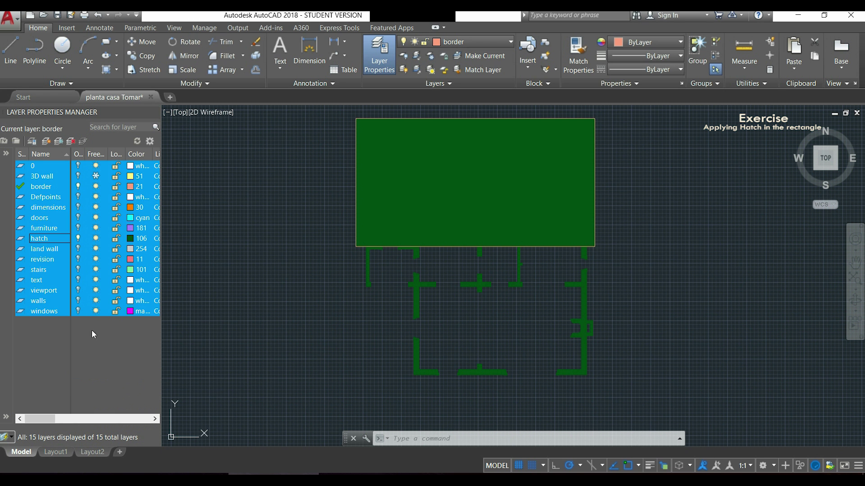
click(79, 311)
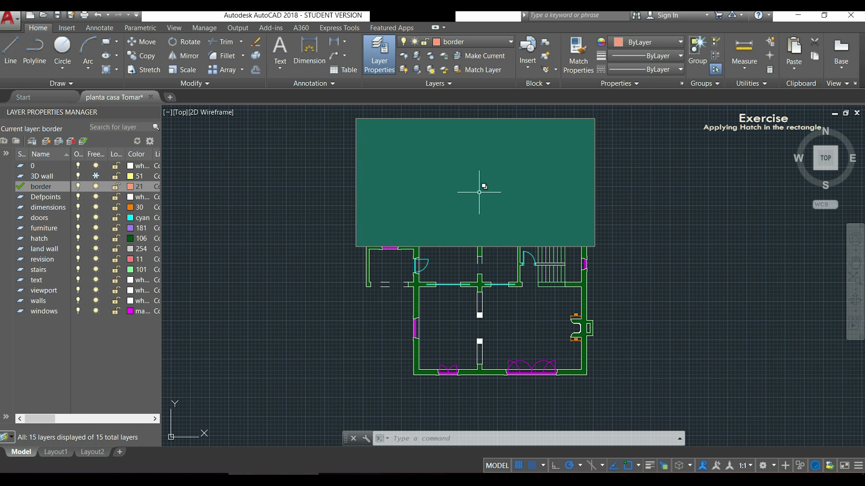
Send the rectangle's solid hatch to the back of the draw order.
click(506, 170)
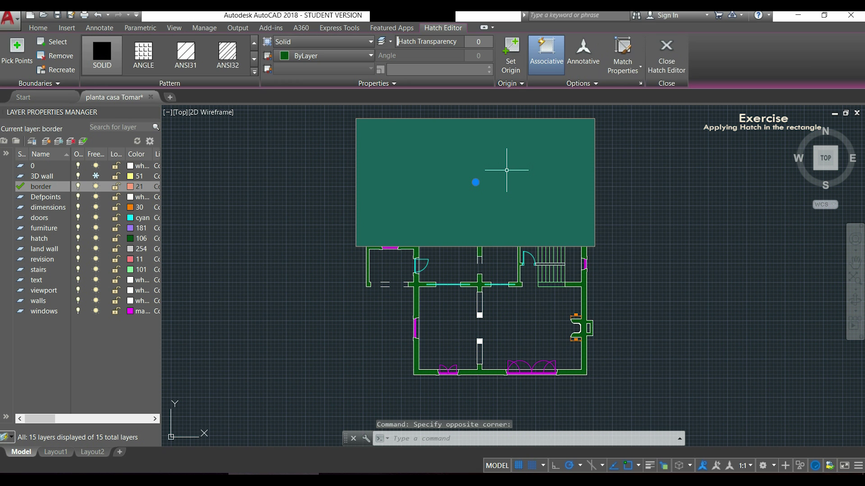
right_click(506, 171)
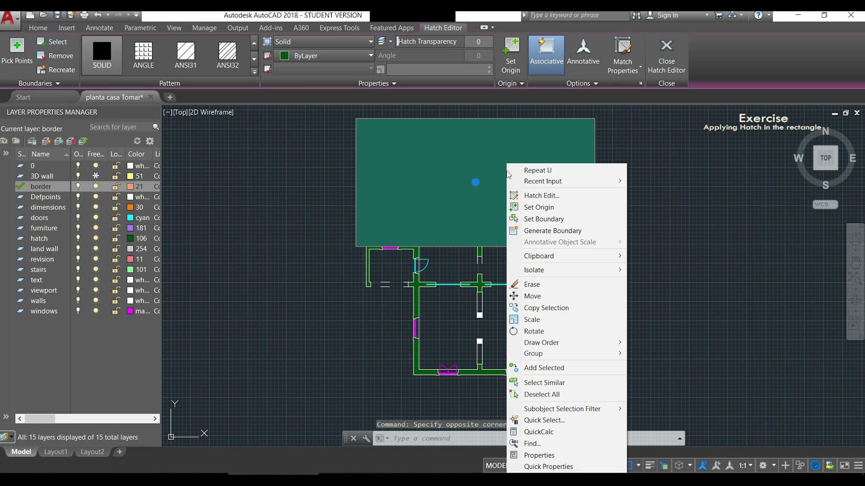
mouse_move(587, 344)
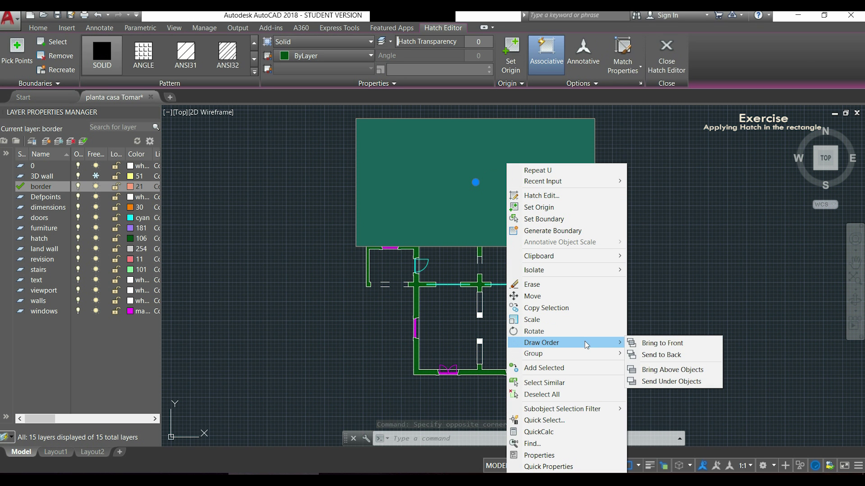
click(661, 355)
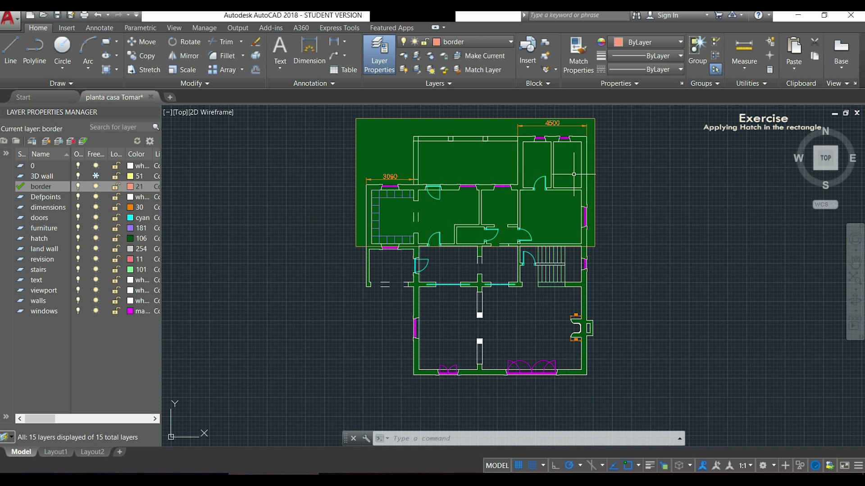
Set the transparency of the rectangle's hatch to 71 and deselect it.
click(390, 146)
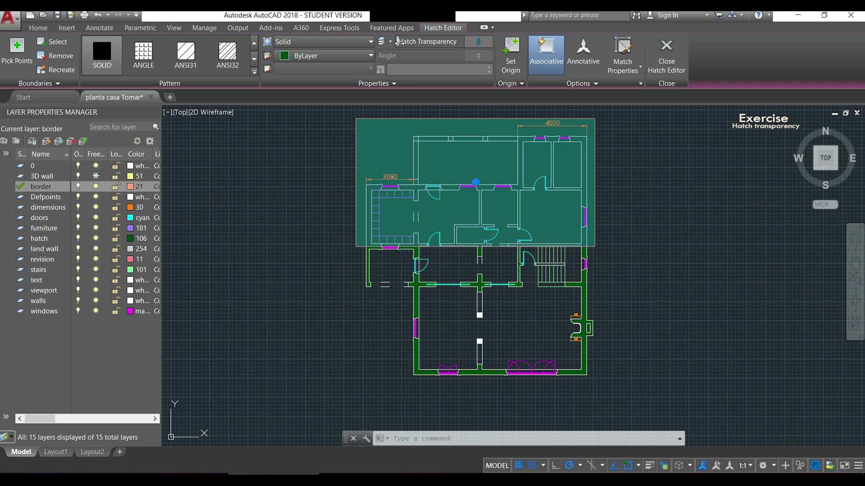
drag(397, 41, 511, 44)
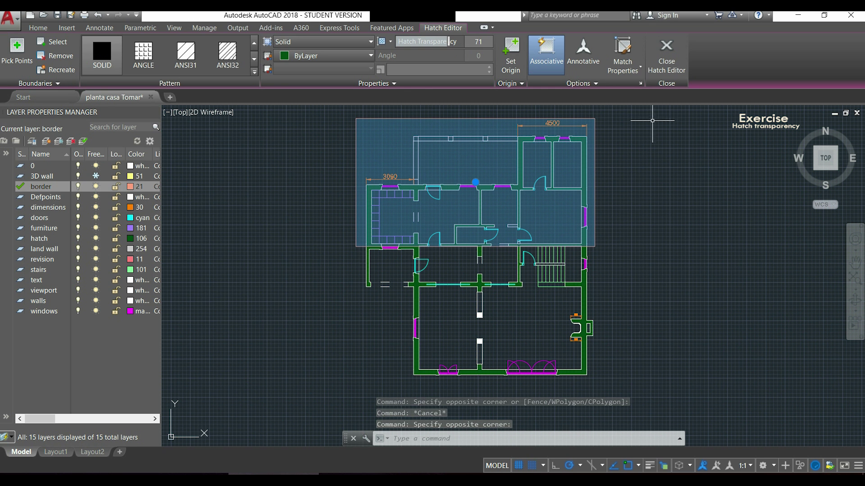
click(653, 124)
key(Escape)
key(Escape)
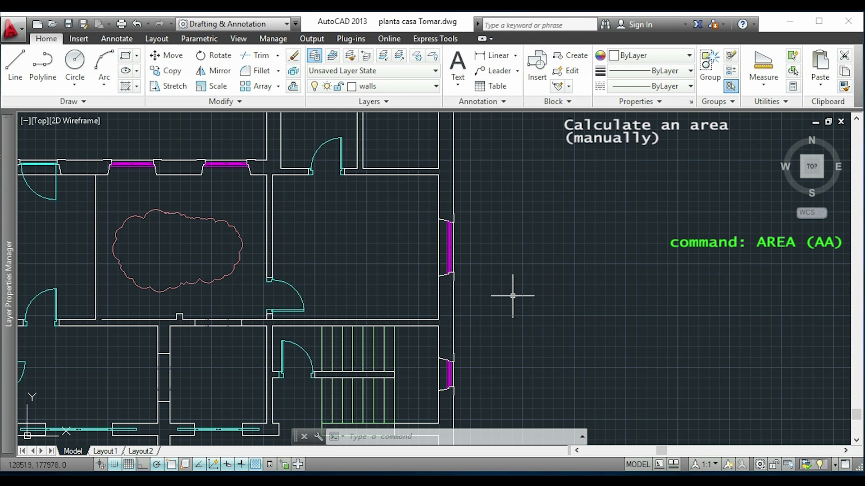
Measure the area of the room above the stairs by picking its four inner corners.
click(762, 86)
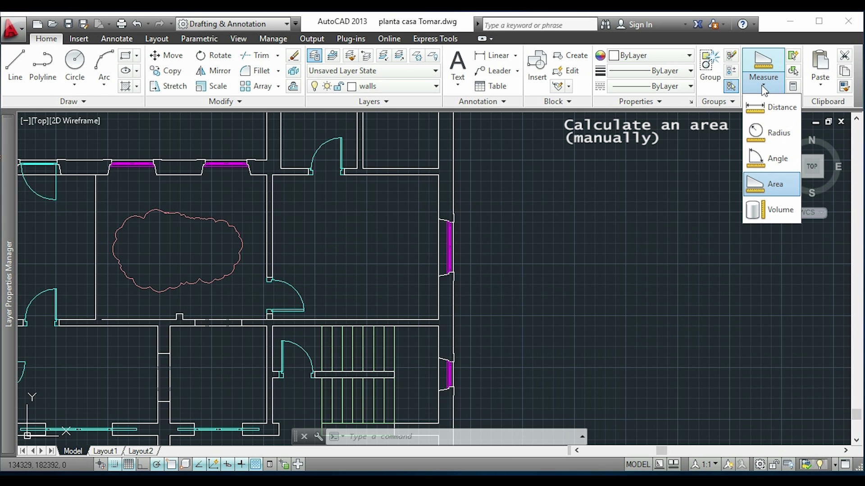
click(786, 187)
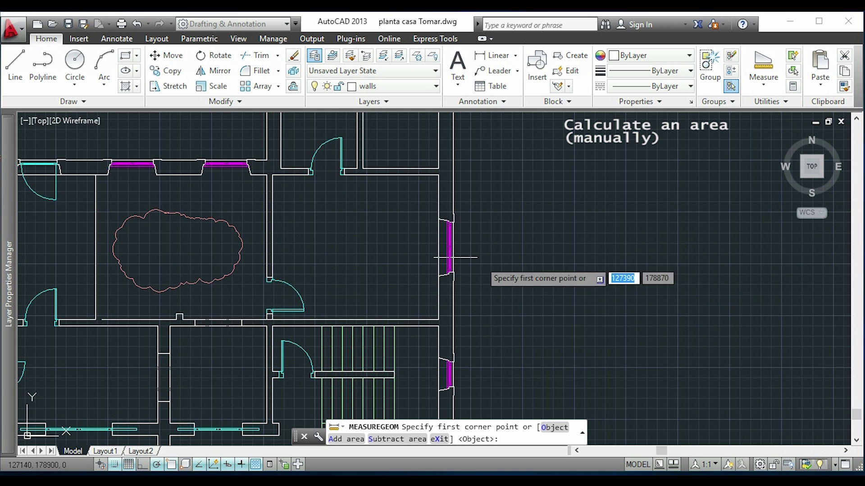
scroll(280, 176, up, 2)
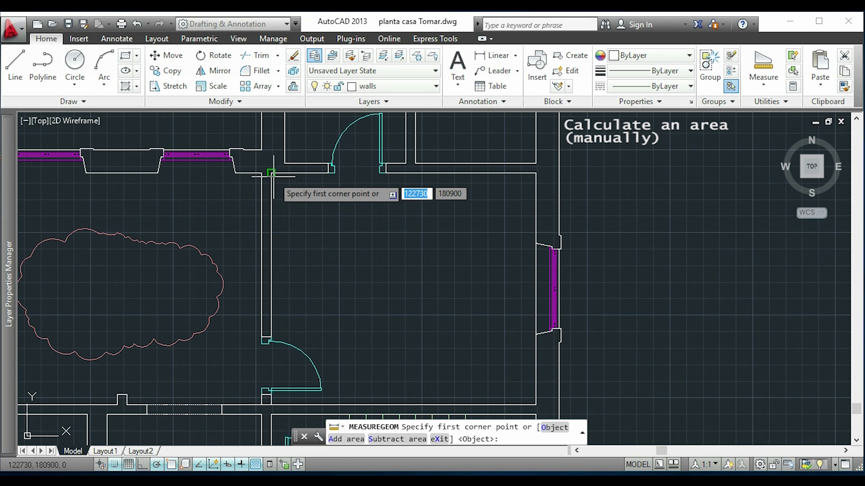
click(272, 173)
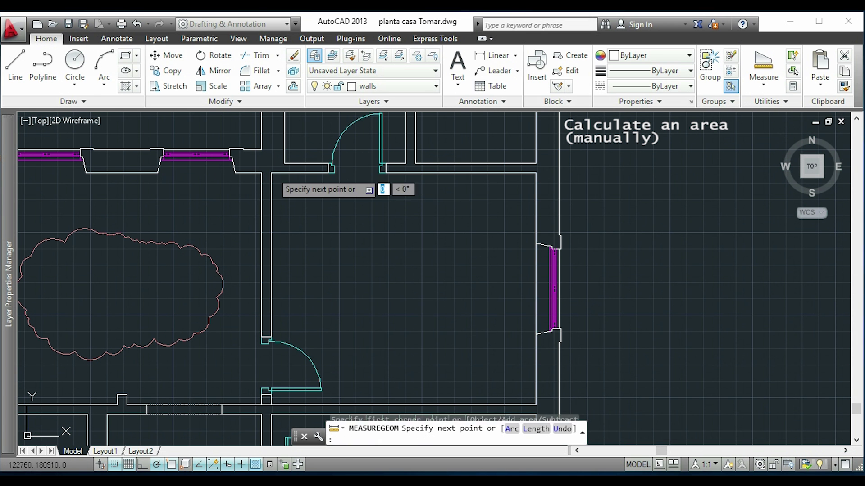
click(536, 173)
middle_drag(523, 329, 531, 247)
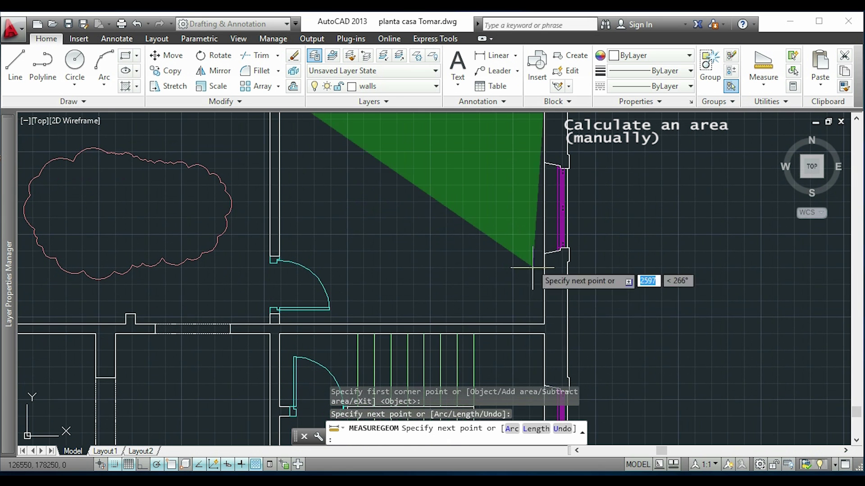
click(545, 324)
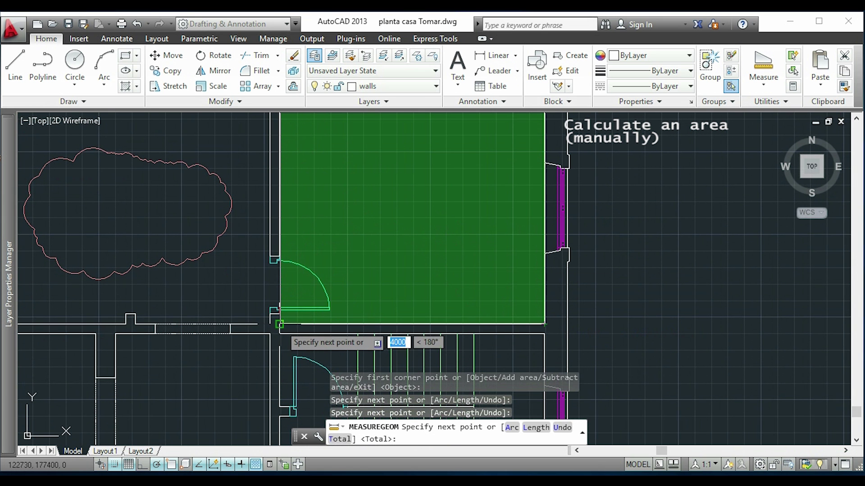
click(279, 323)
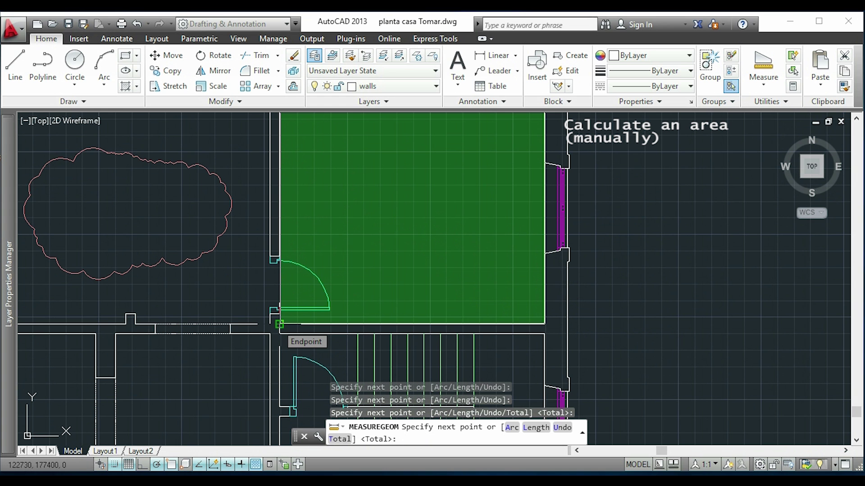
key(Return)
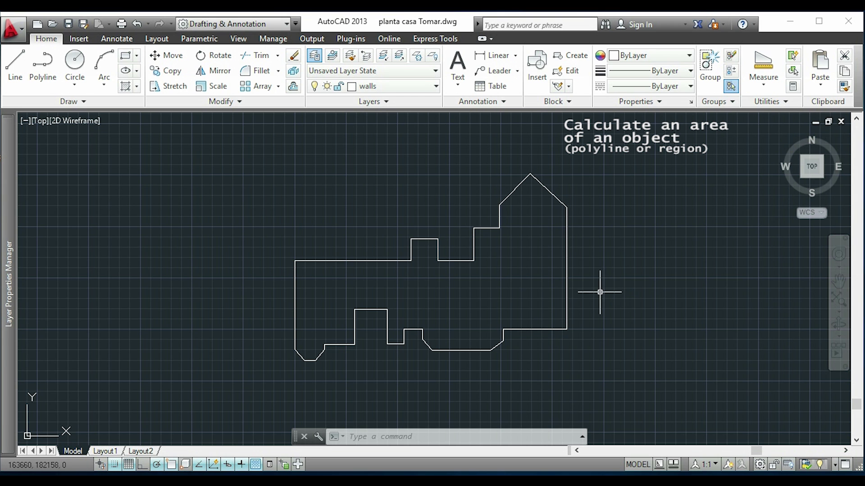
Measure the area of the irregular closed outline using the Object option, and exit the measurement.
click(764, 85)
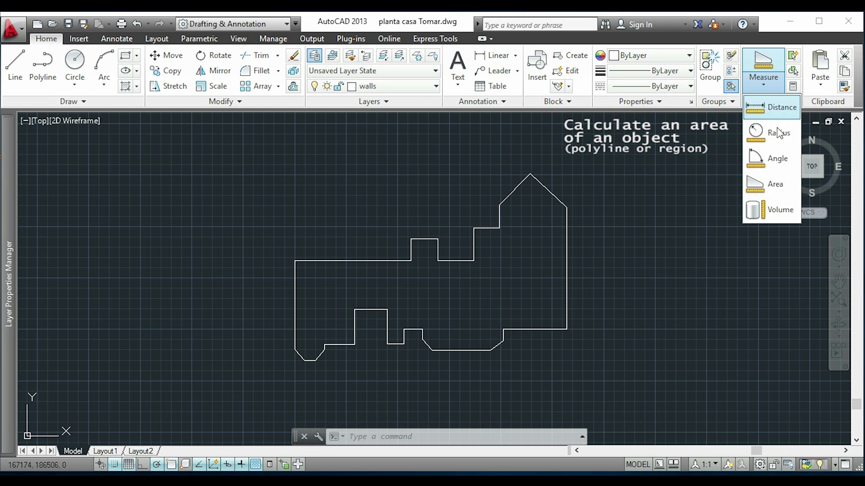
click(773, 185)
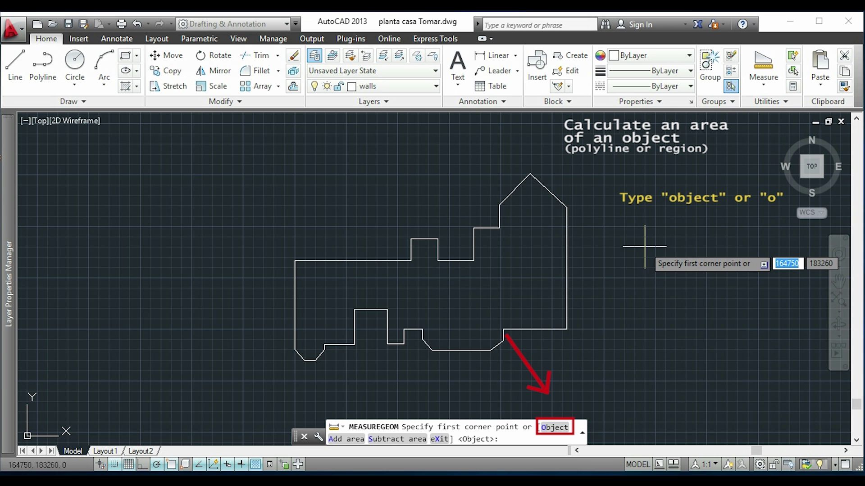
text(o)
key(Return)
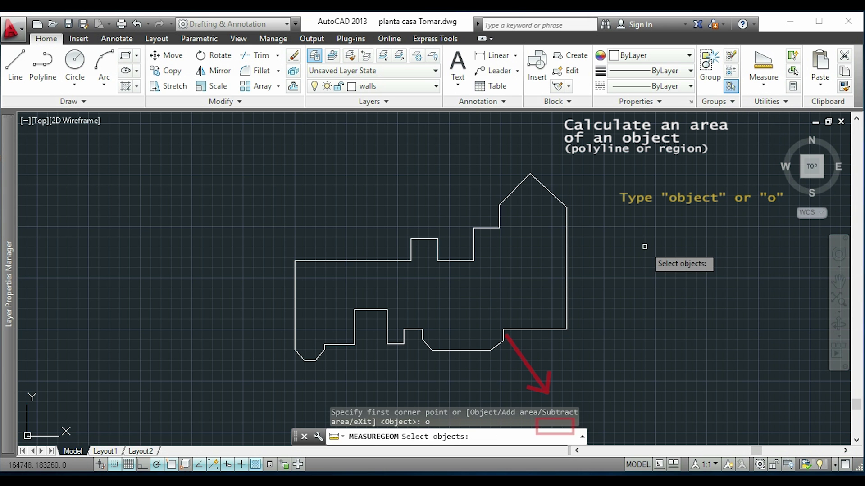
click(565, 281)
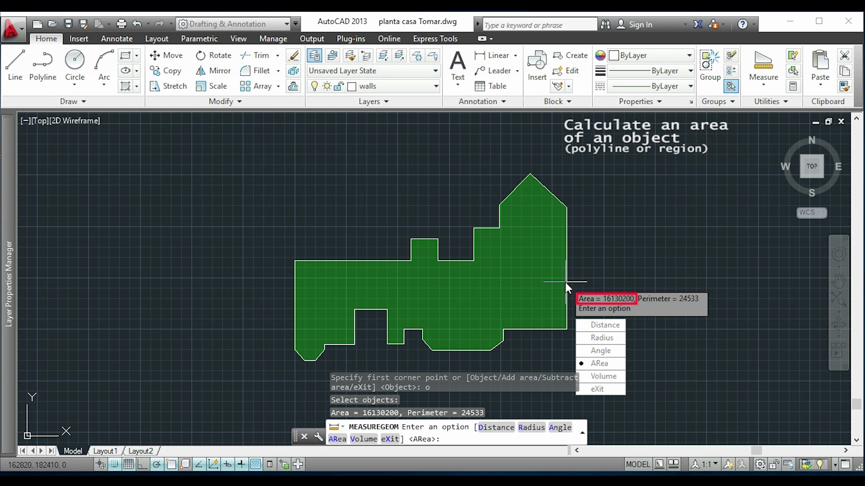
key(Escape)
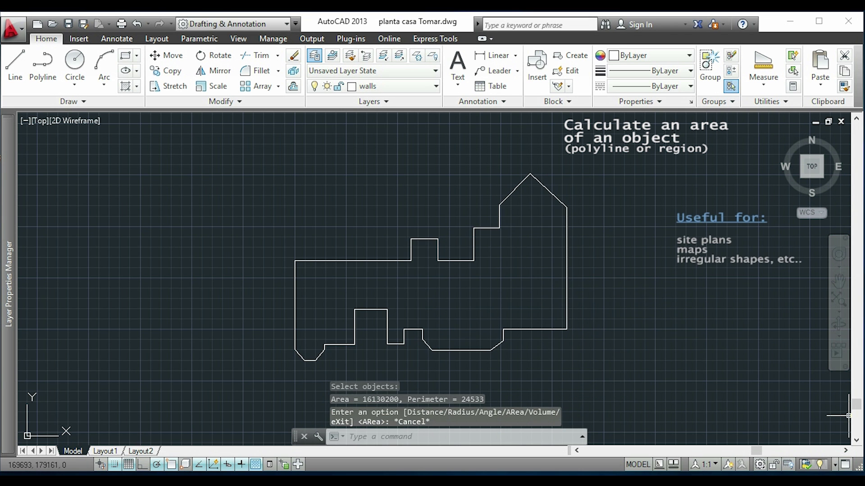